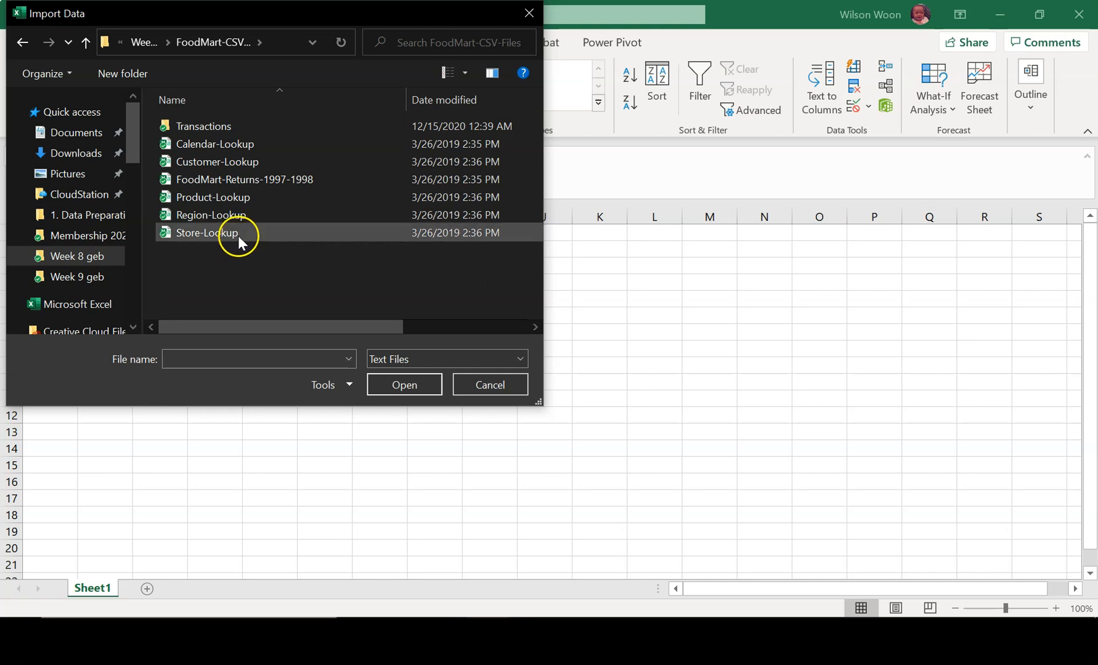
- Import the FoodMart-Returns-1997-1998 CSV file and open its data for transformation in the Power Query Editor
left_click(255, 182)
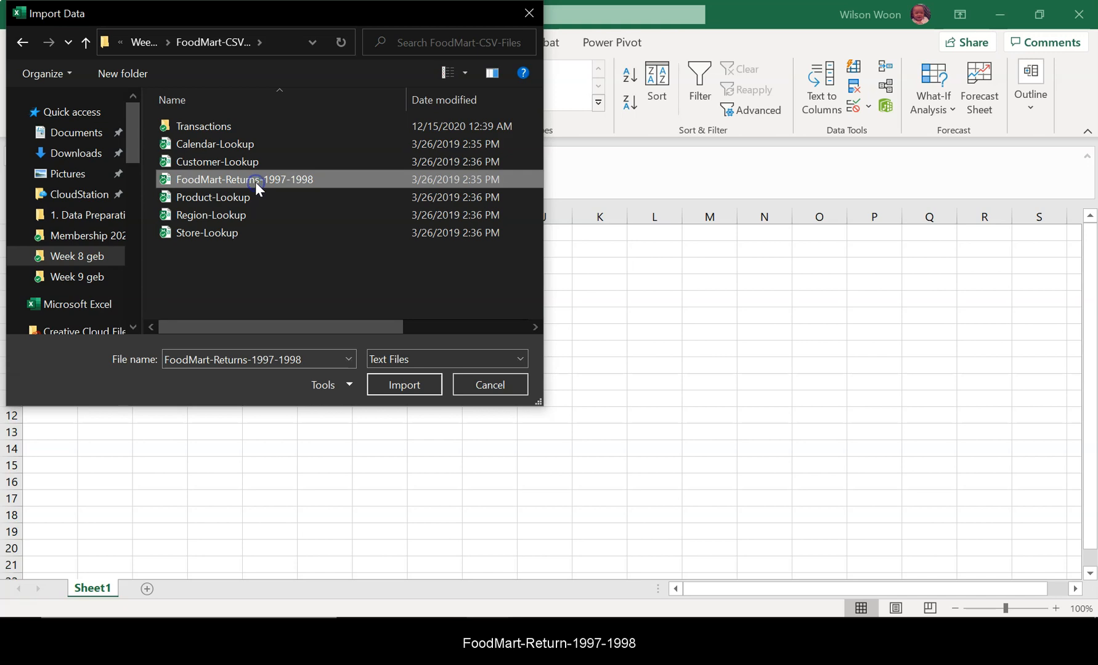
left_click(385, 388)
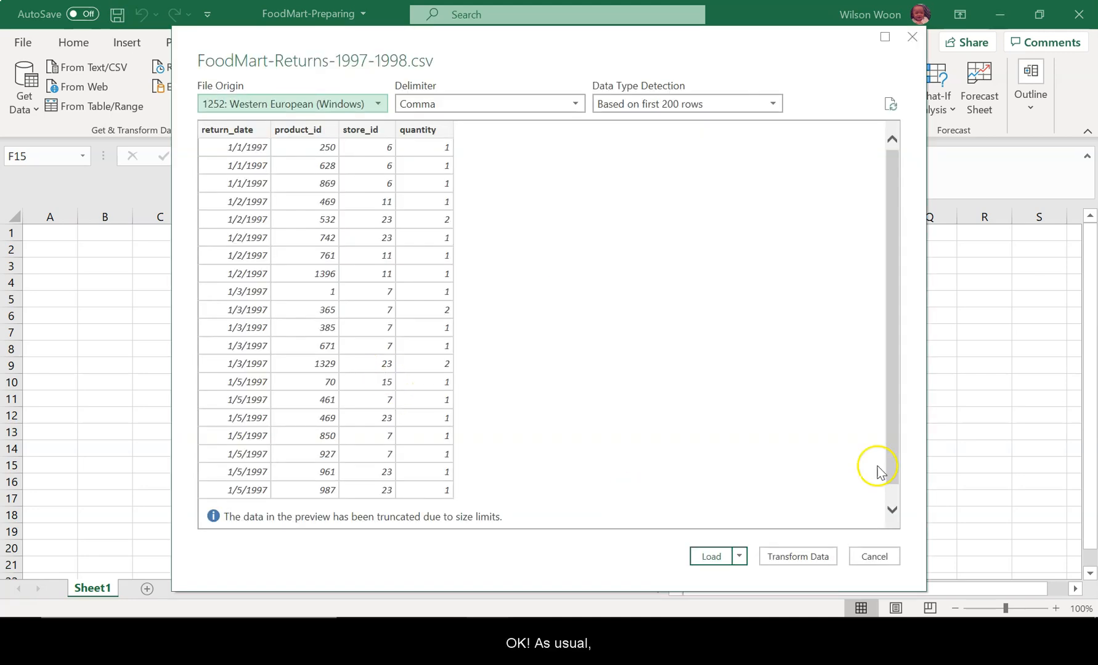
left_click(801, 559)
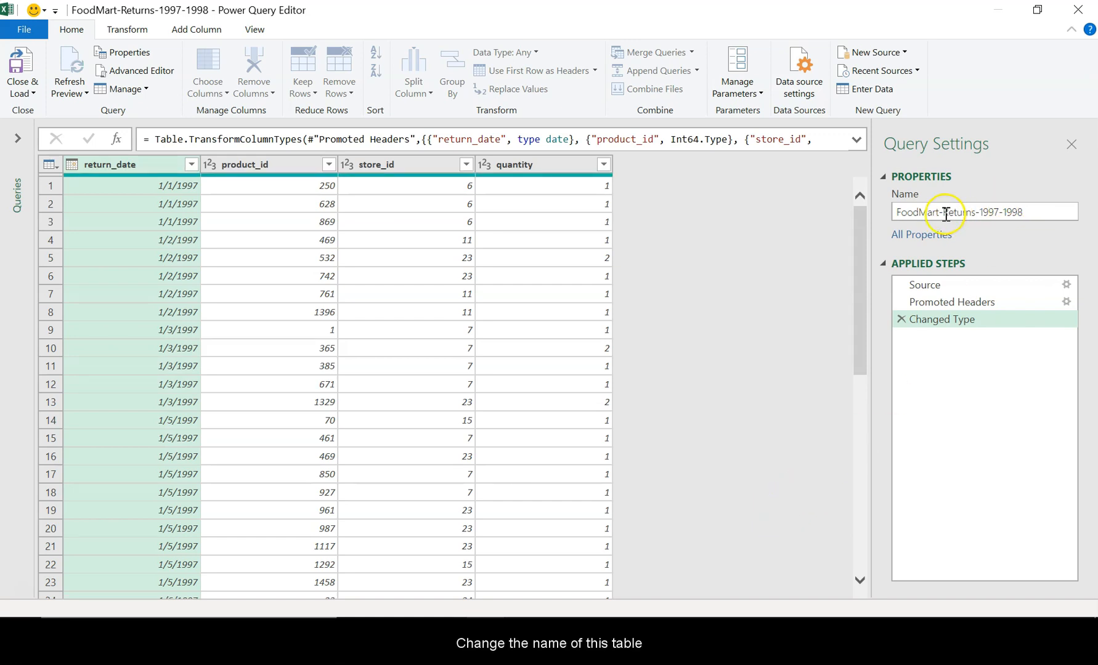
- Rename the query to Returns, checking the required table name on the PowerPoint instruction slide
left_click(901, 213)
left_click_drag(938, 218, 943, 212)
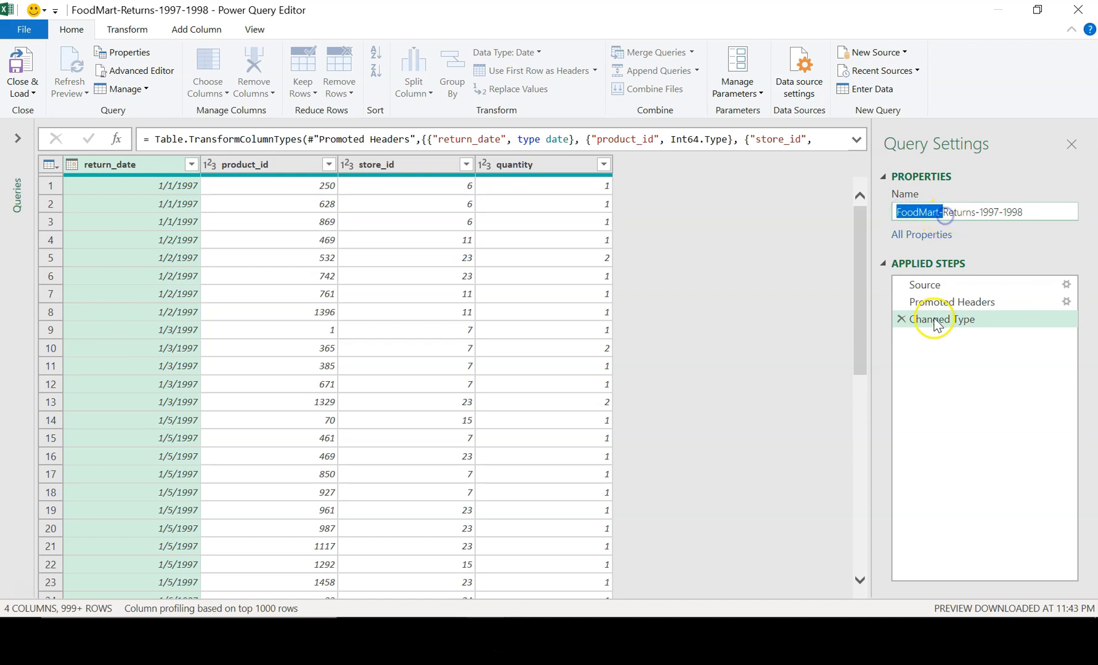
key("Delete")
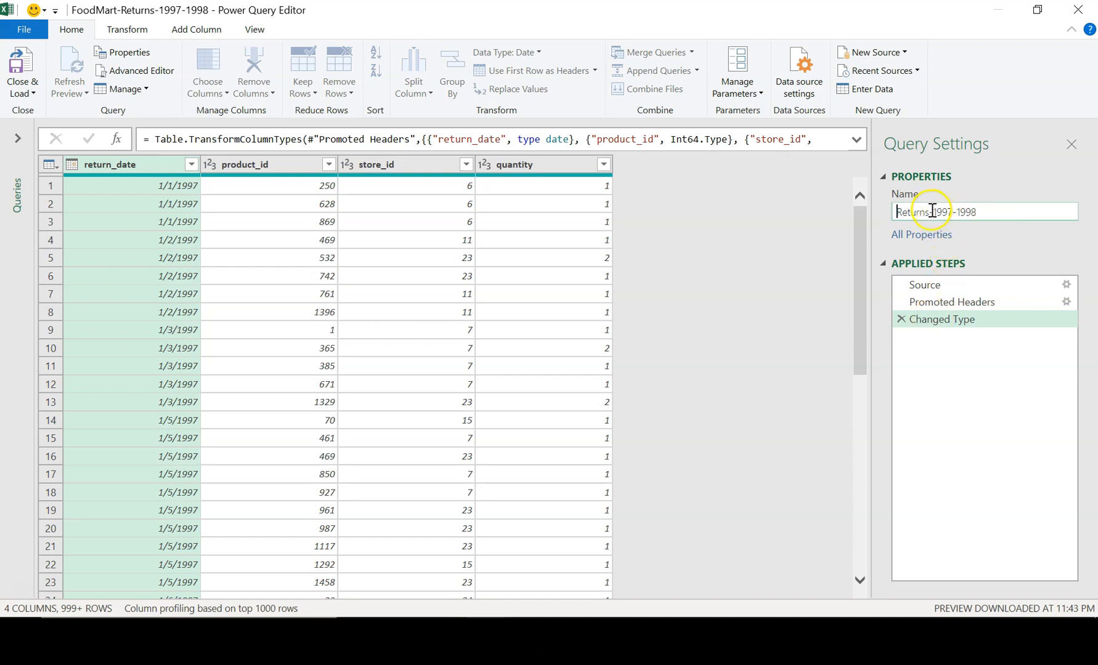
left_click(616, 601)
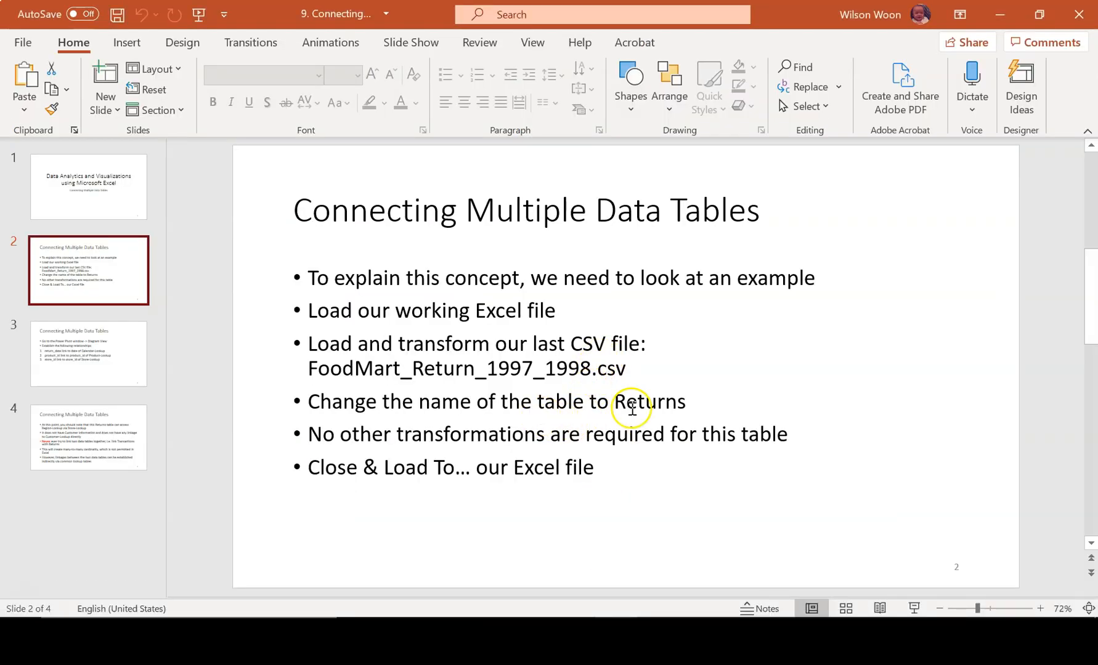
left_click(630, 405)
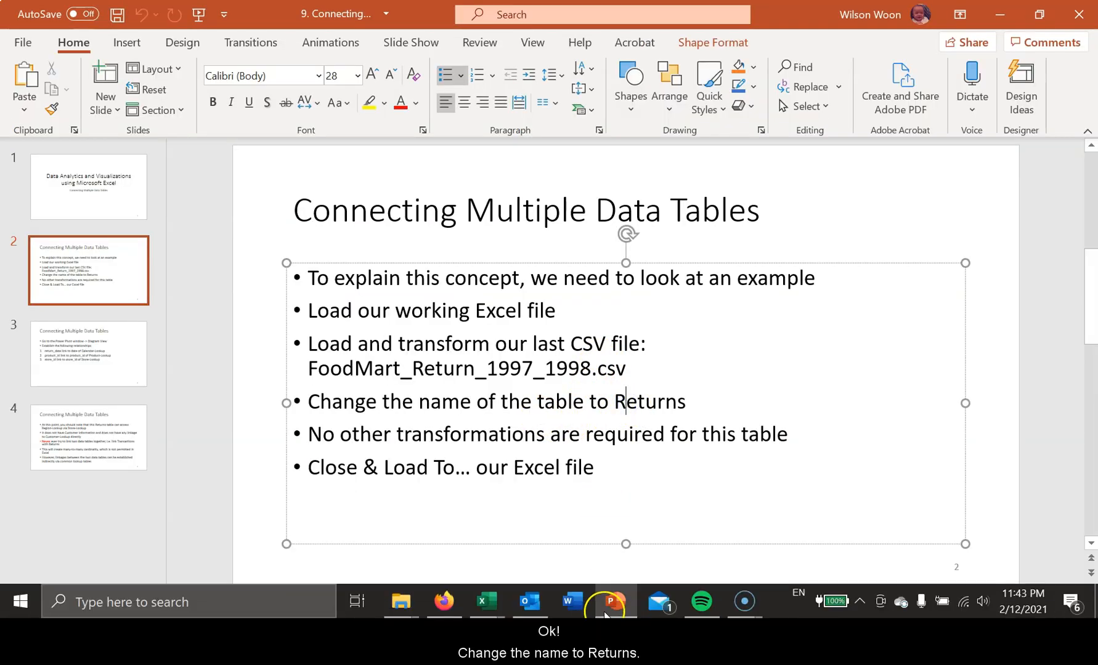
key("alt+Tab")
left_click(934, 210)
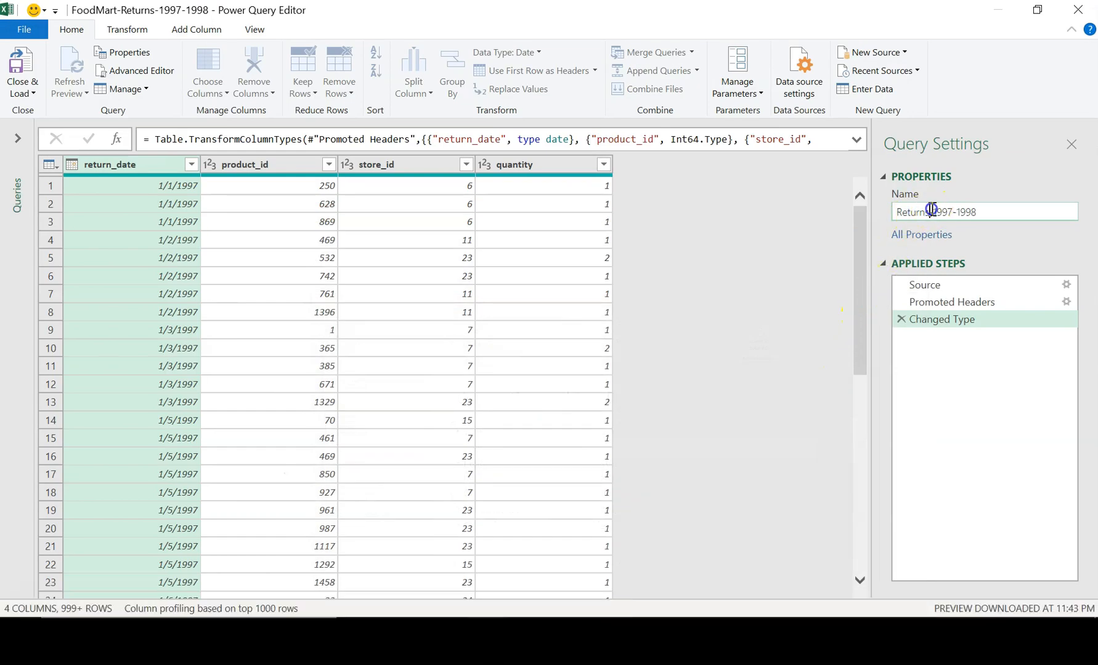
key("BackSpace")
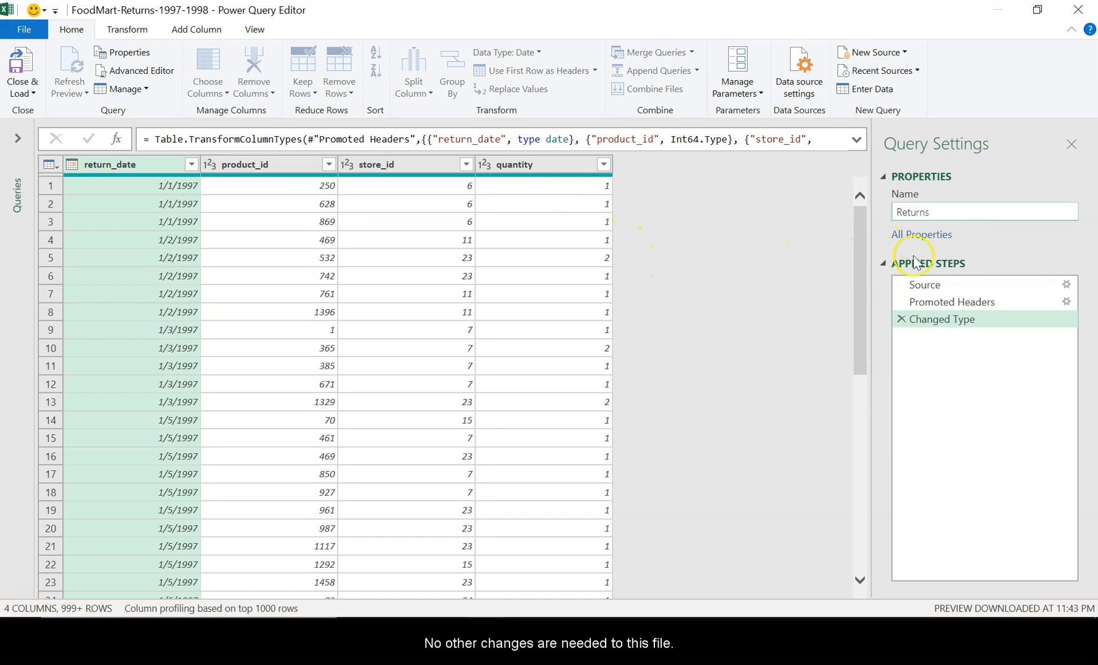
- Close and load the Returns query as Only Create Connection and add its data to the Data Model
left_click(23, 90)
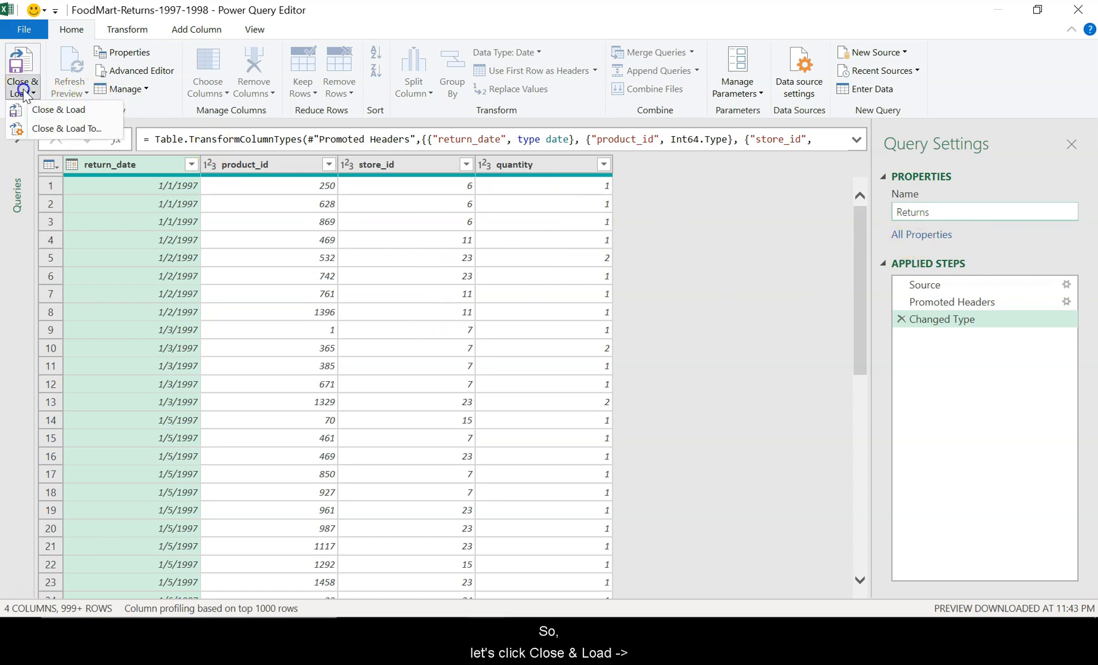
left_click(59, 130)
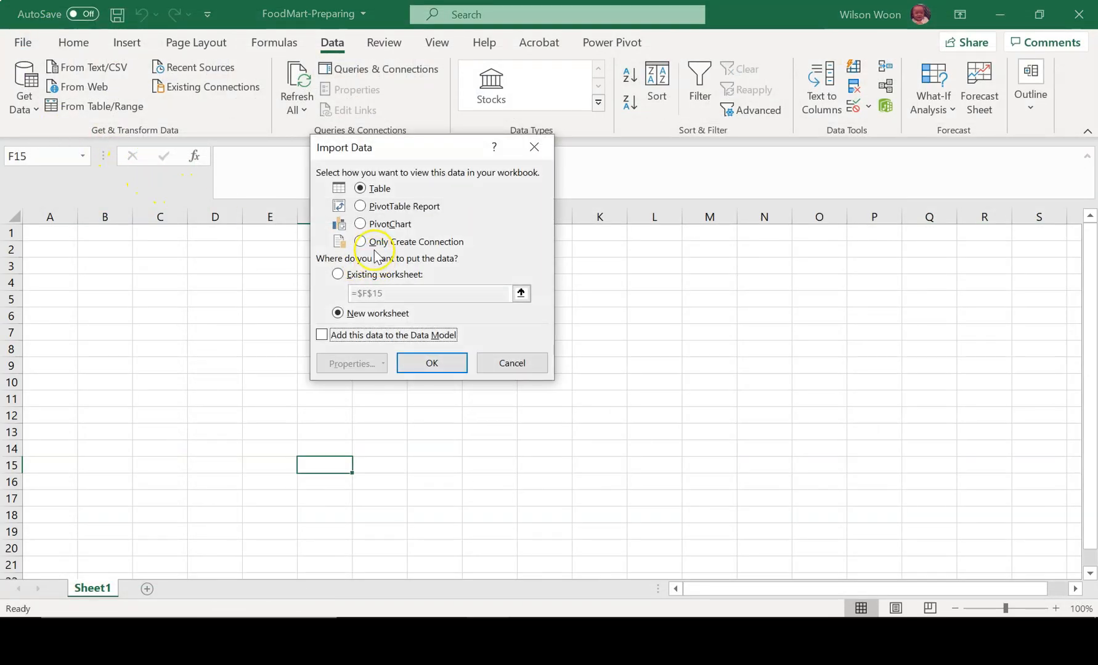
left_click(365, 245)
left_click(323, 336)
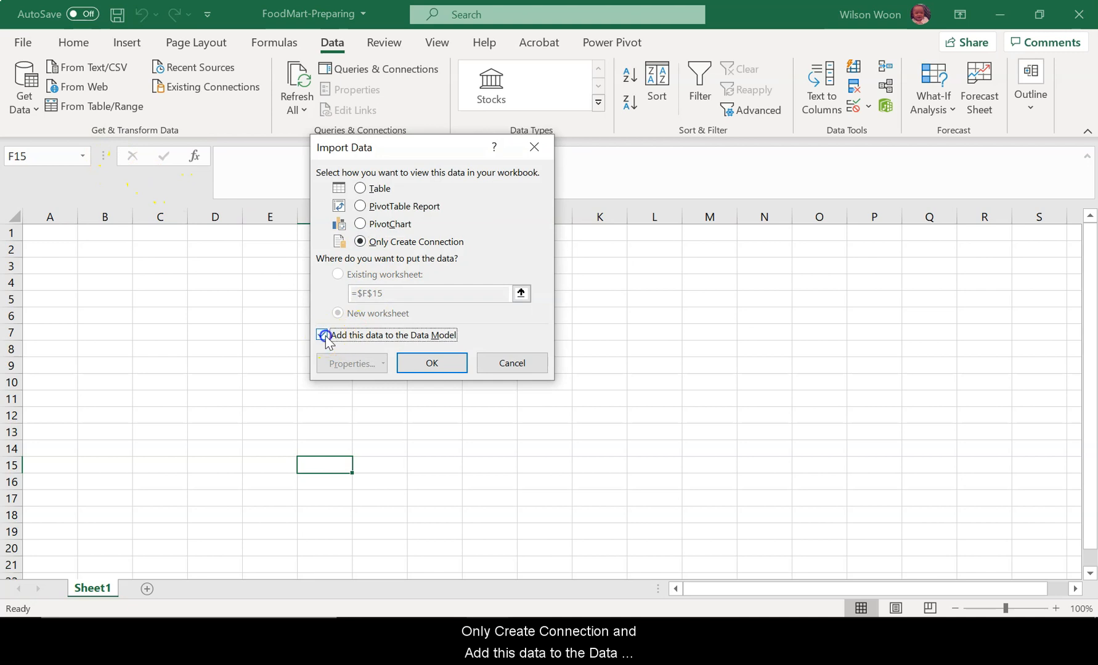
left_click(436, 366)
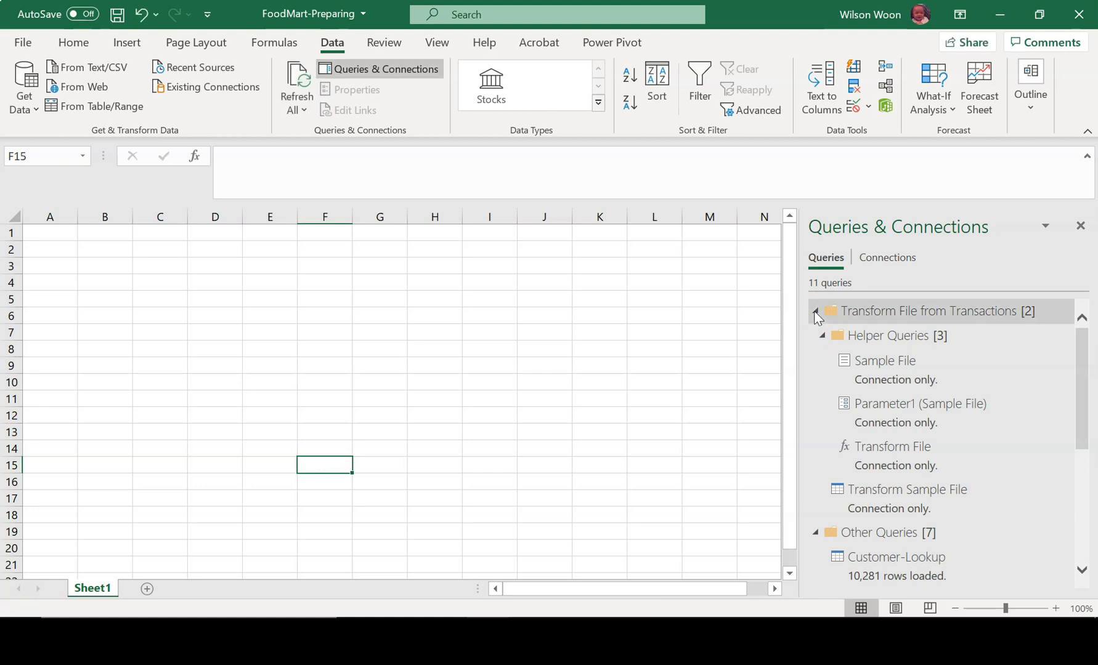
- Collapse the Transform File from Transactions query group and preview the Returns query among the workbook's queries
left_click(814, 311)
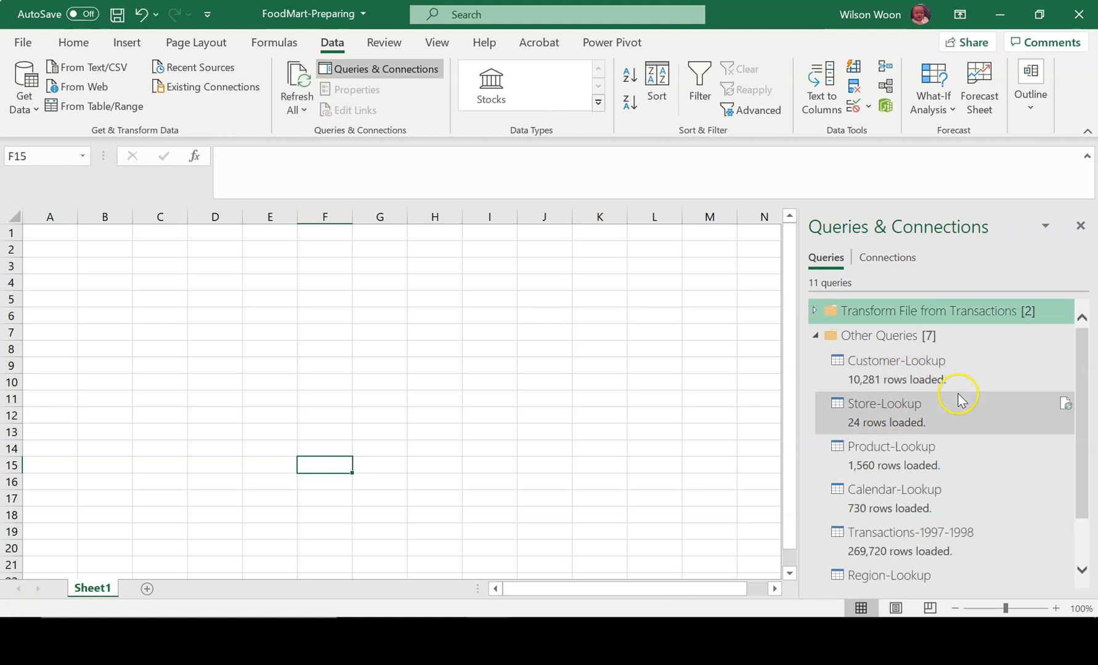
scroll(958, 399, "down", 2)
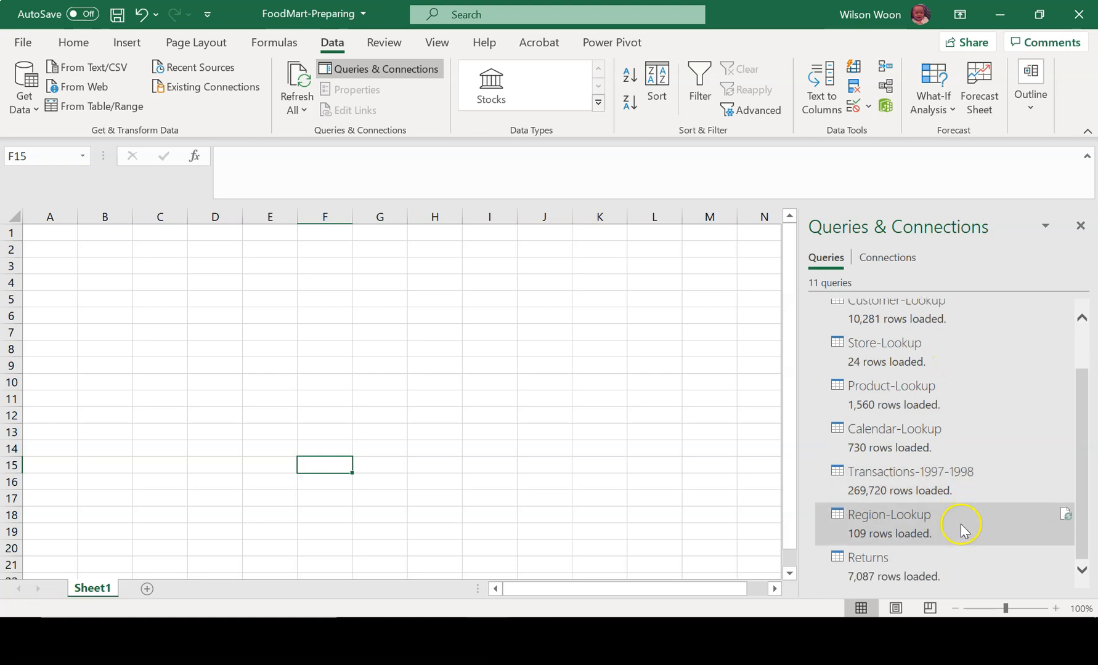
mouse_move(918, 576)
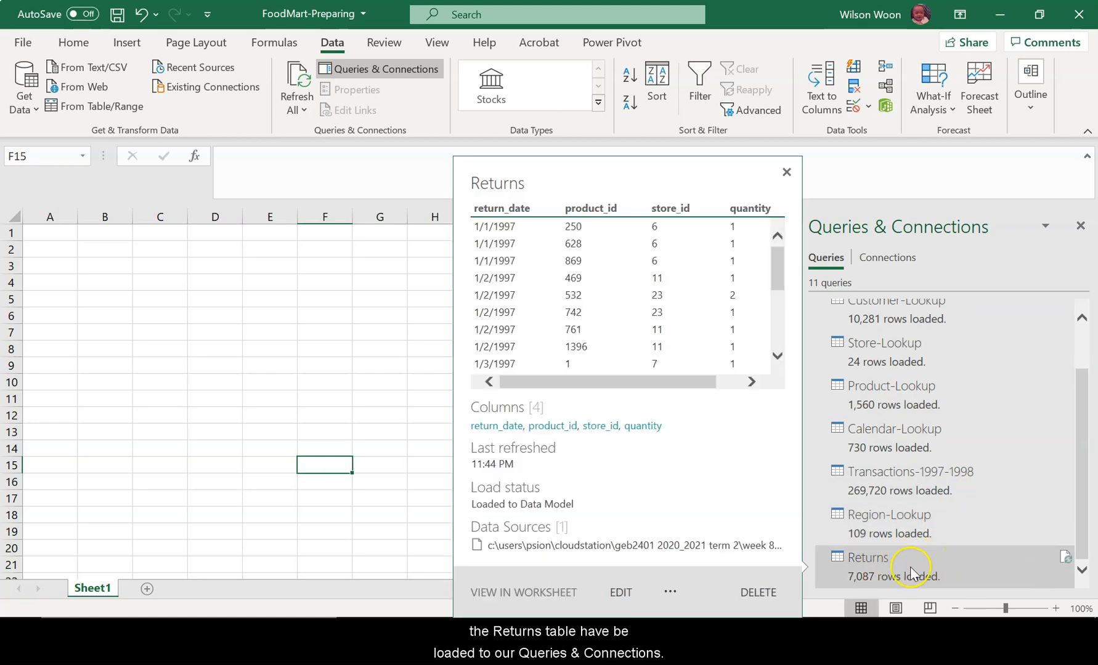
- Open the data model in Power Pivot and display the Returns table
left_click(603, 43)
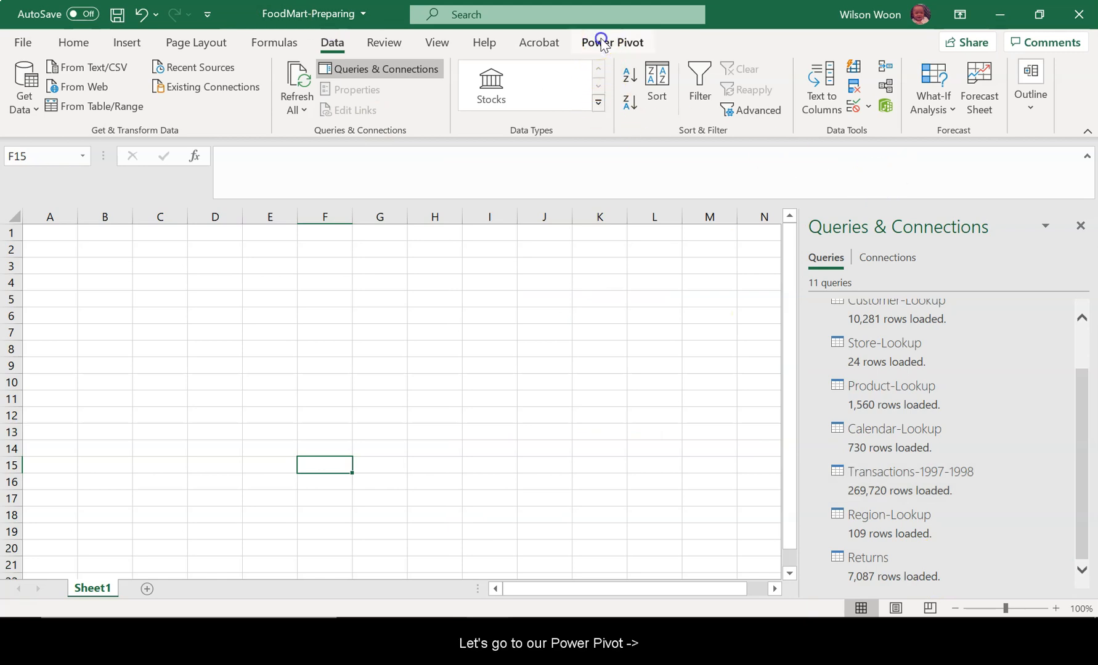
left_click(12, 87)
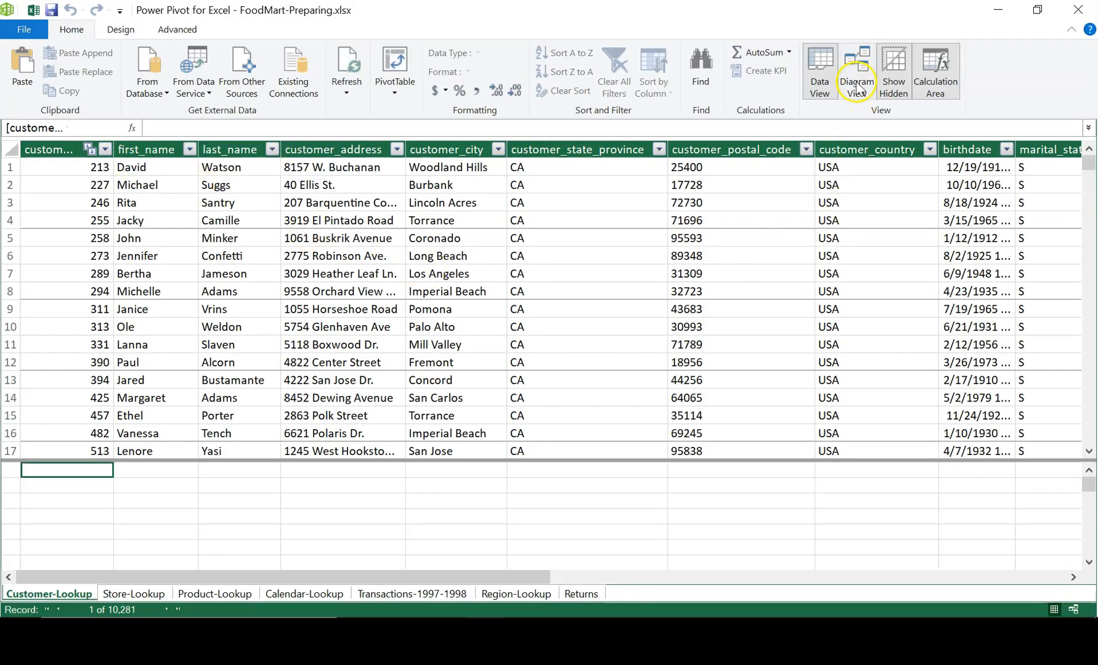
left_click(588, 595)
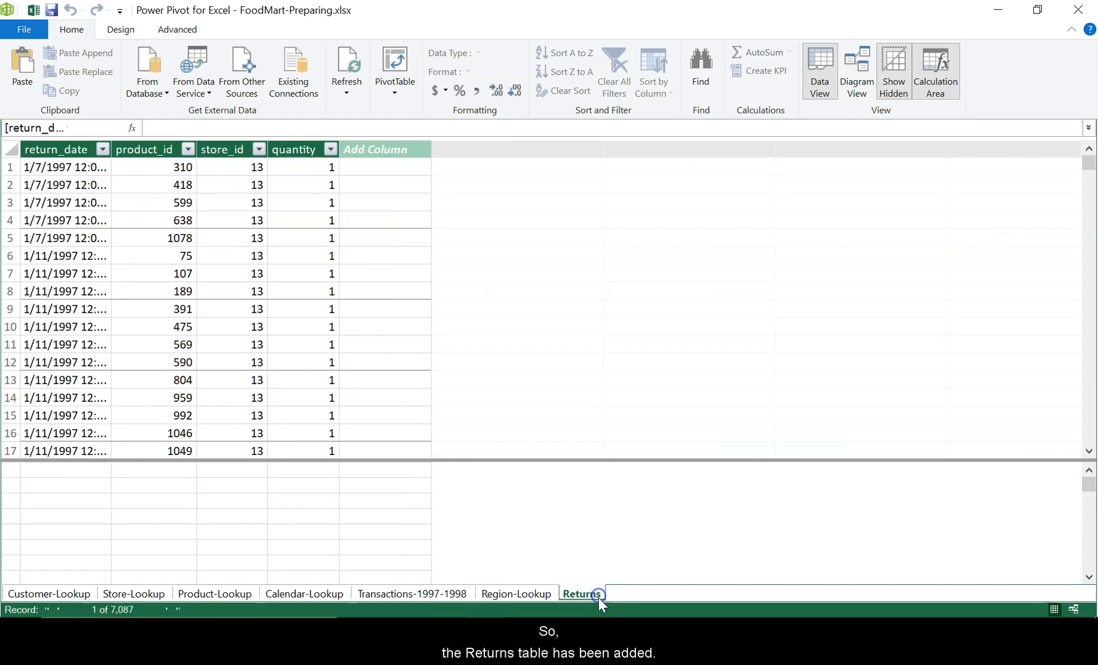
- Show the data model in Diagram View and line up Returns with the Region-Lookup and Transactions tables below the other lookup tables
left_click(862, 83)
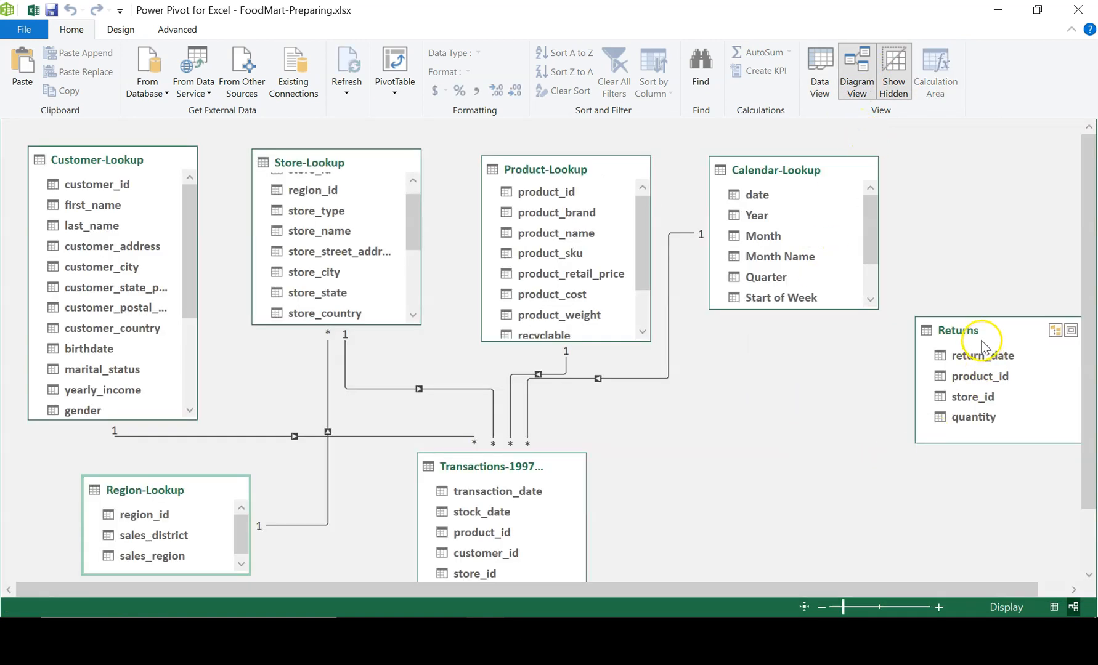
left_click_drag(982, 345, 720, 465)
scroll(878, 424, "down", 1)
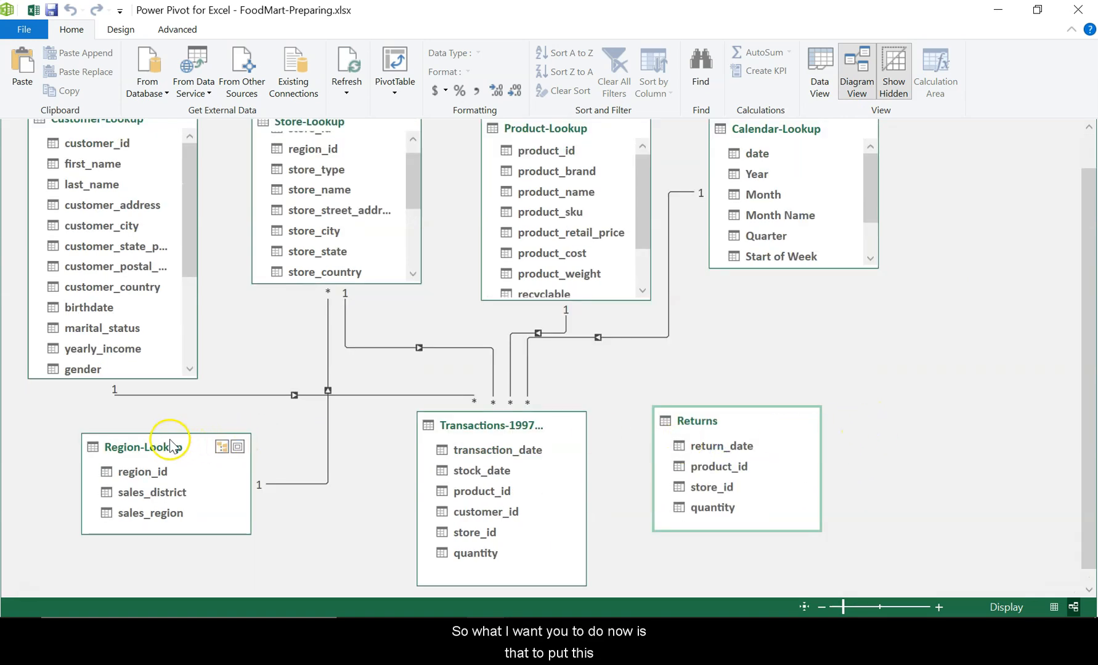
left_click_drag(171, 446, 151, 428)
left_click_drag(493, 434, 451, 438)
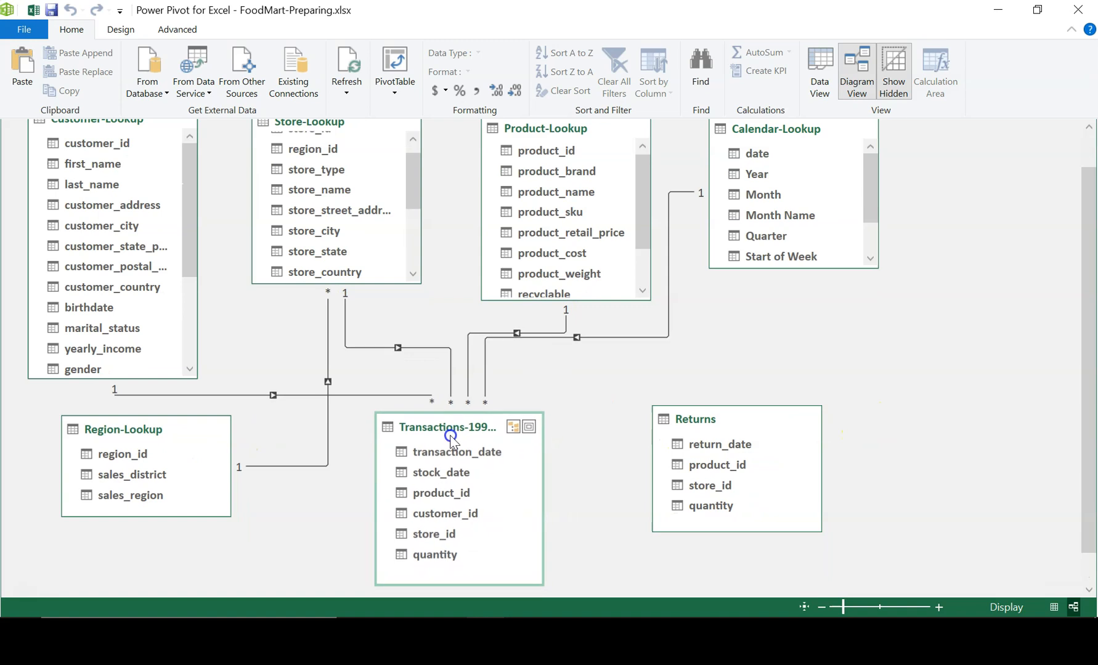
left_click_drag(700, 421, 668, 419)
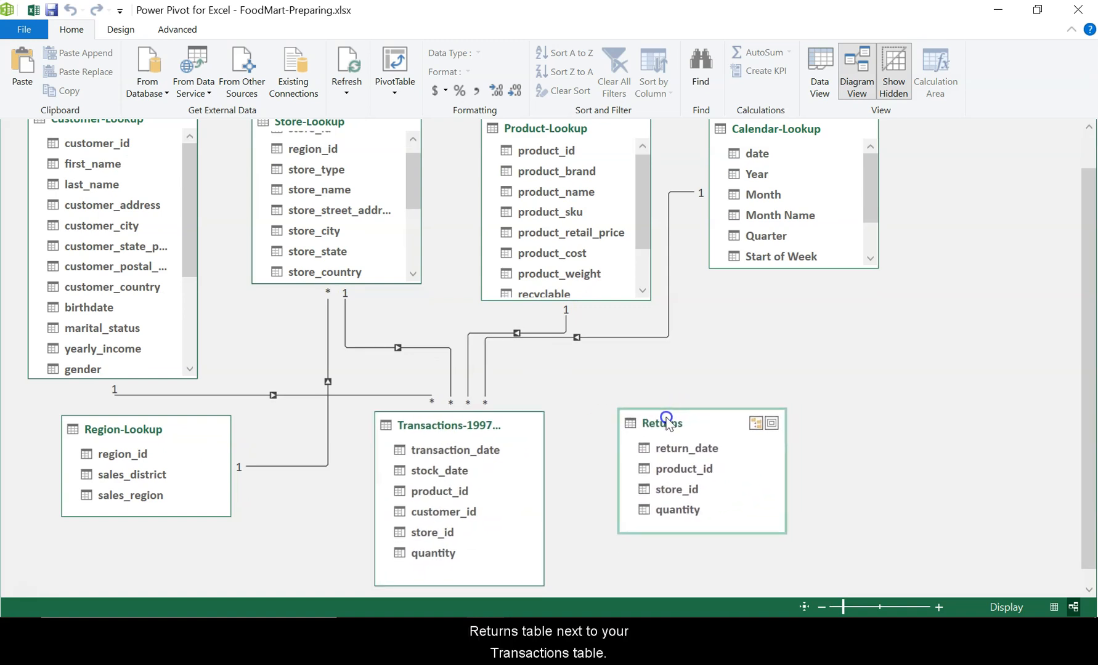
- Switch to PowerPoint and read slide 3 as a slide show for the relationships to establish
mouse_move(565, 613)
left_click(615, 602)
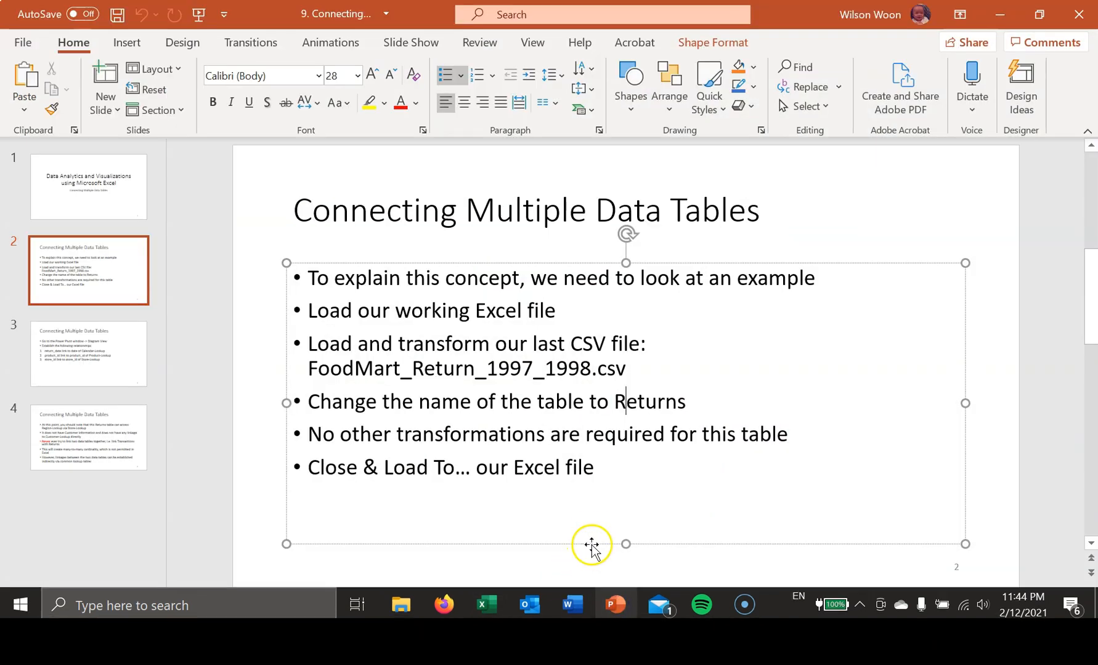
left_click(116, 340)
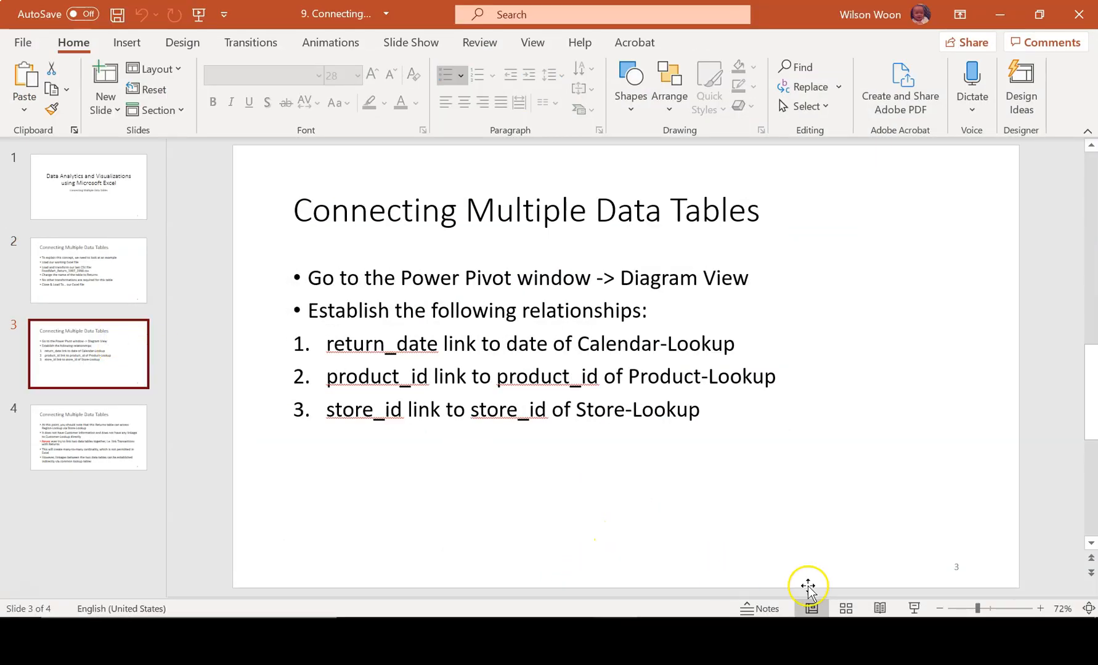
left_click(915, 609)
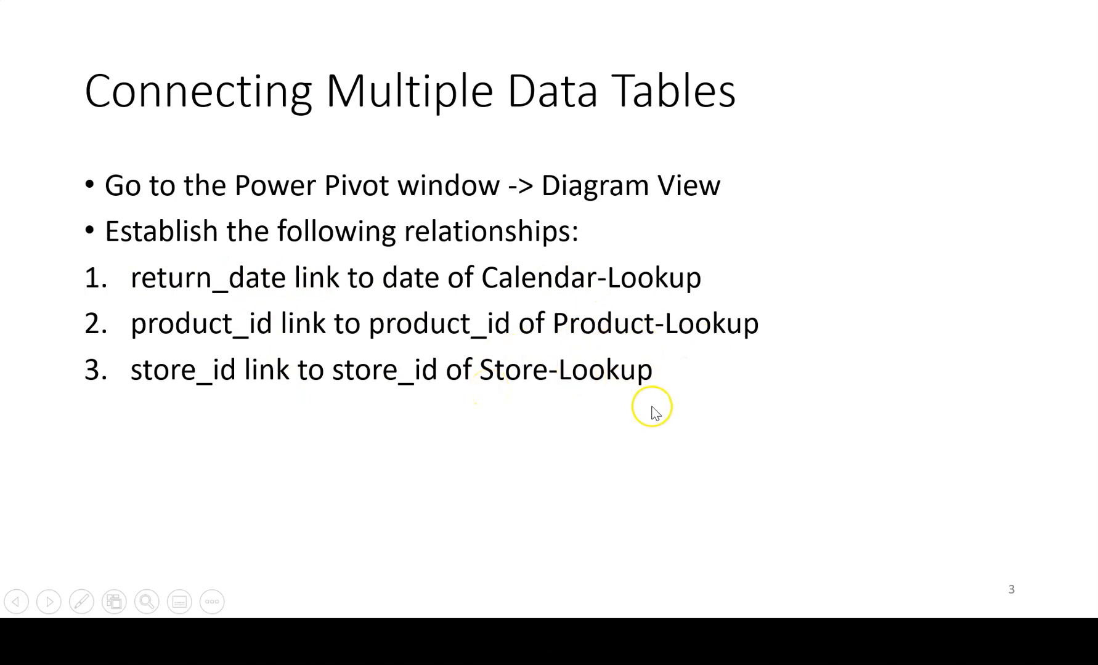
key("Escape")
- Switch back to the Power Pivot window and link return_date of Returns to date of Calendar-Lookup
mouse_move(733, 616)
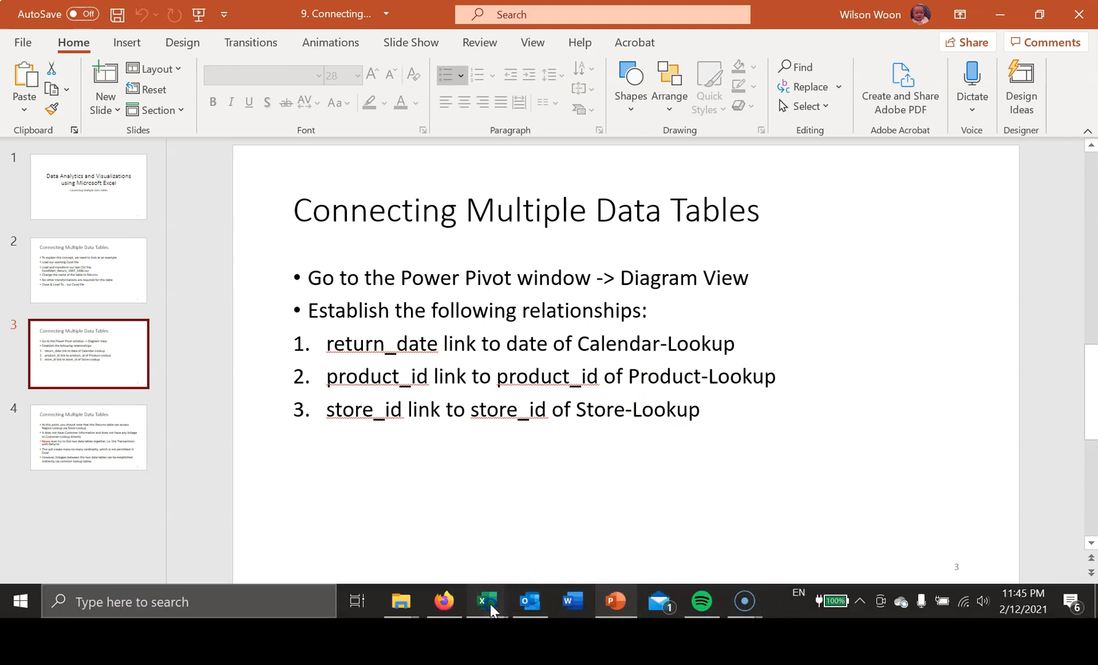
mouse_move(487, 601)
left_click(564, 561)
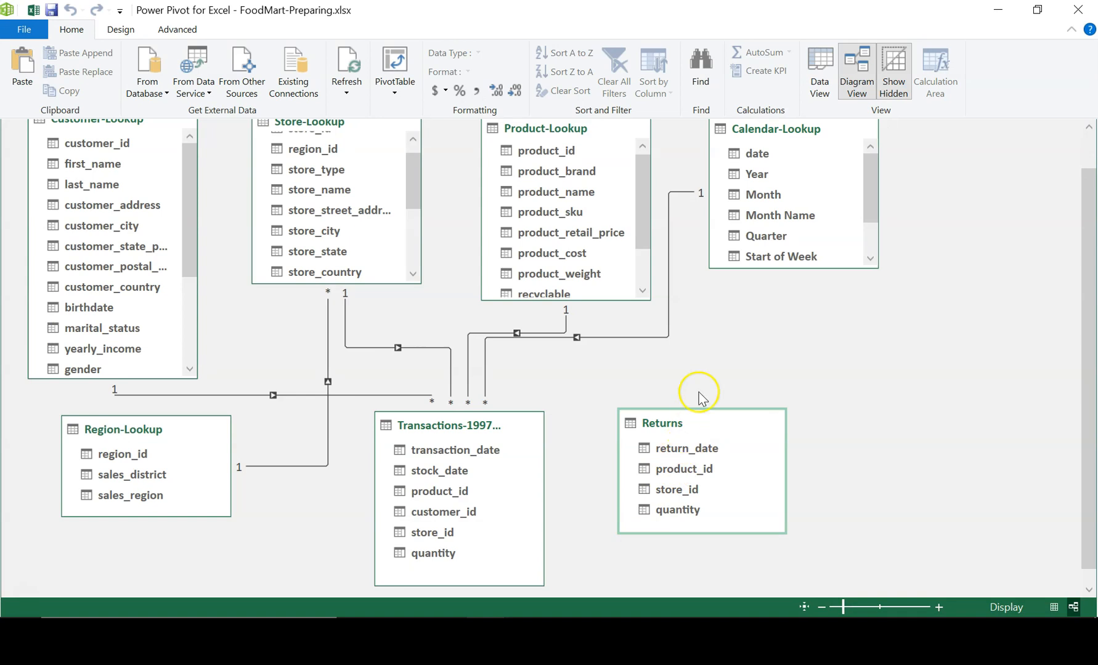
scroll(770, 293, "up", 1)
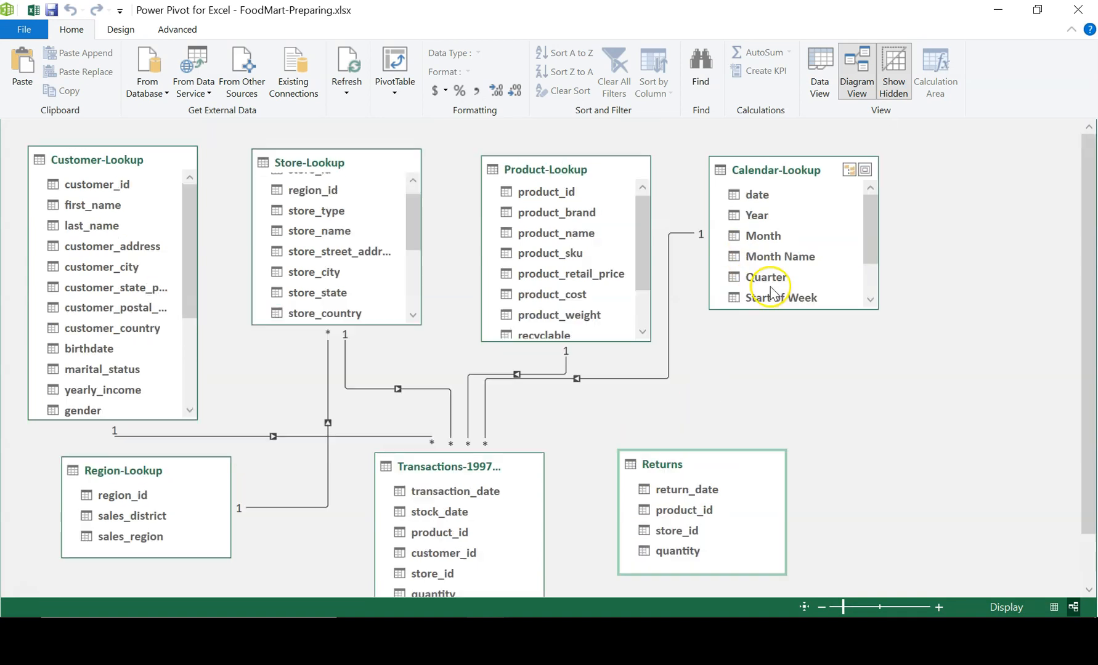
left_click(681, 493)
left_click_drag(681, 493, 754, 194)
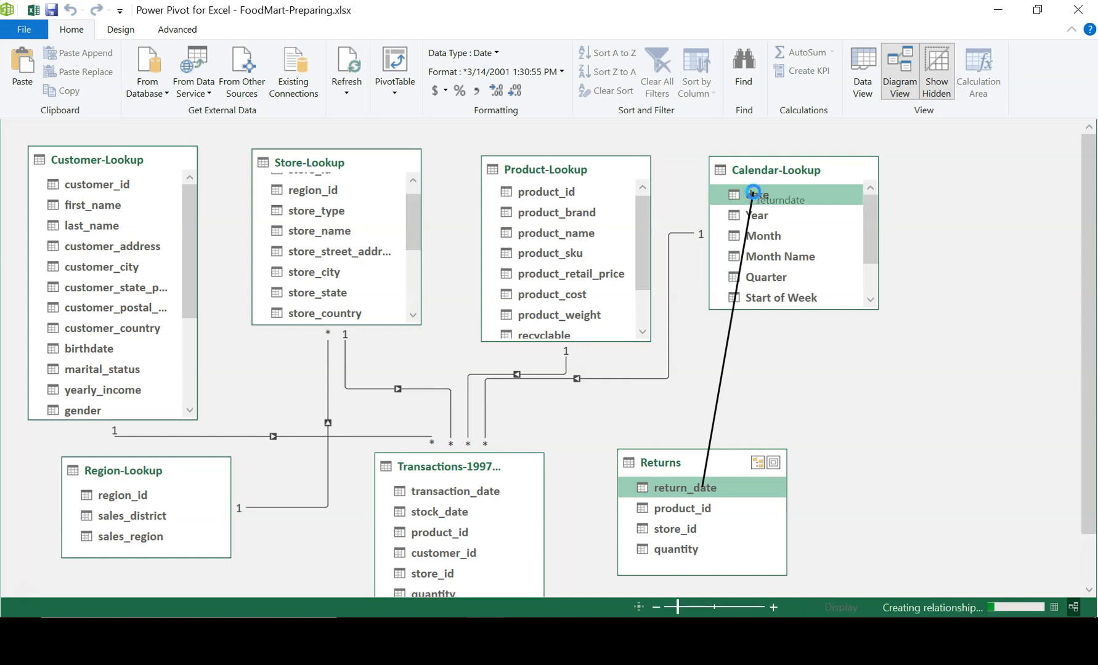
- Link product_id of Returns to product_id of Product-Lookup and place the Returns table beneath Calendar-Lookup
left_click_drag(699, 474, 685, 463)
left_click(663, 503)
left_click_drag(663, 505, 559, 193)
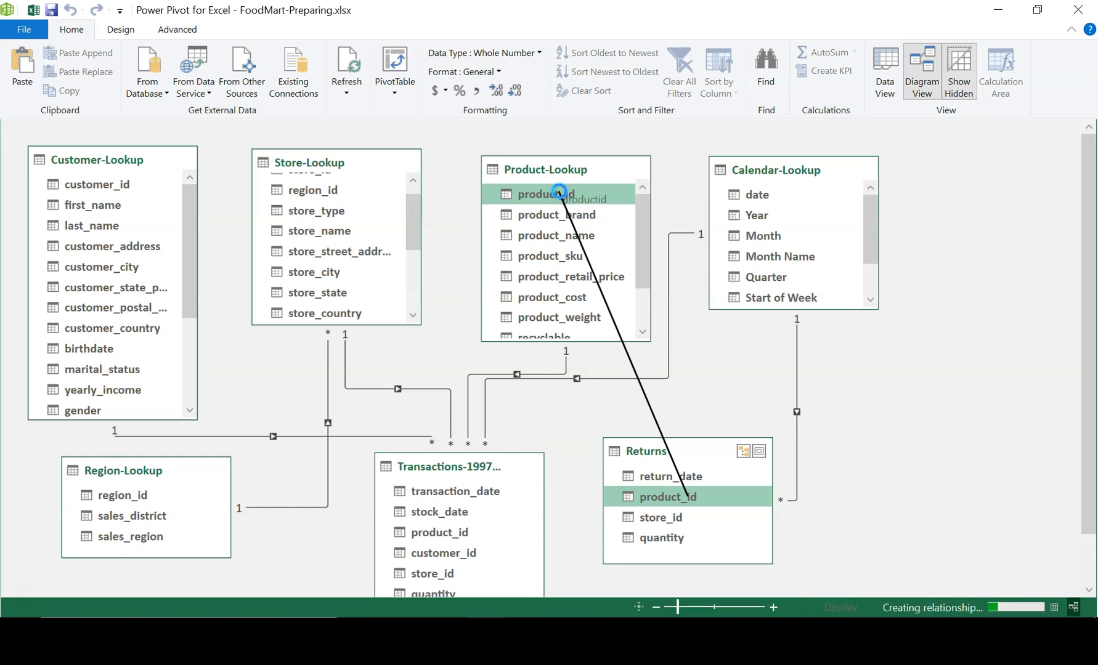
left_click_drag(681, 456, 789, 453)
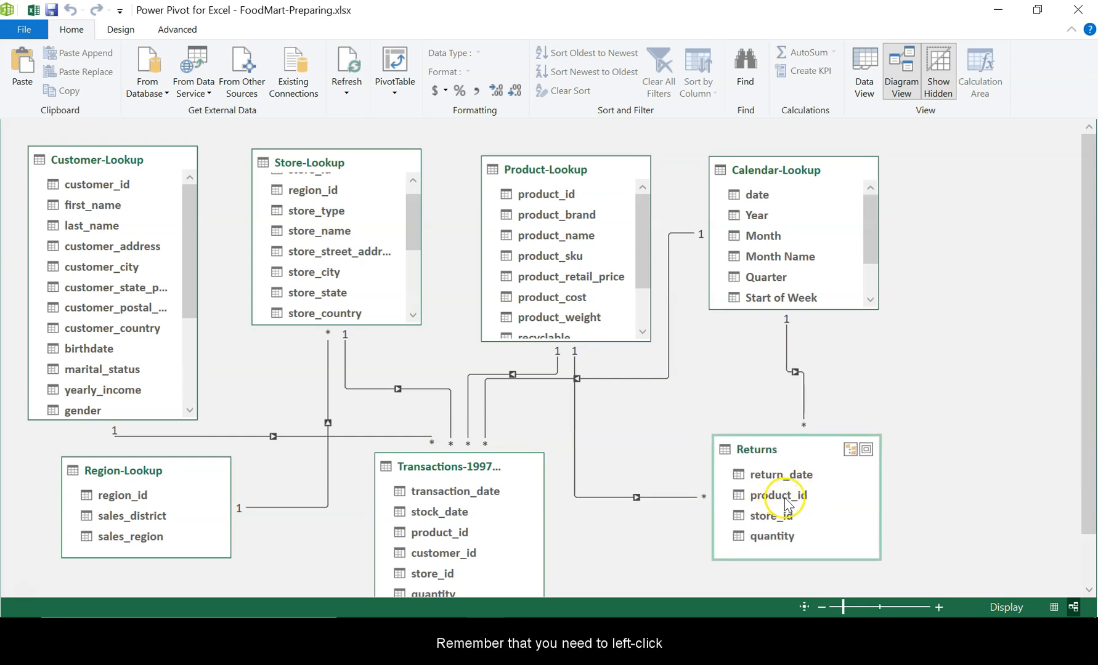
left_click_drag(783, 499, 563, 192)
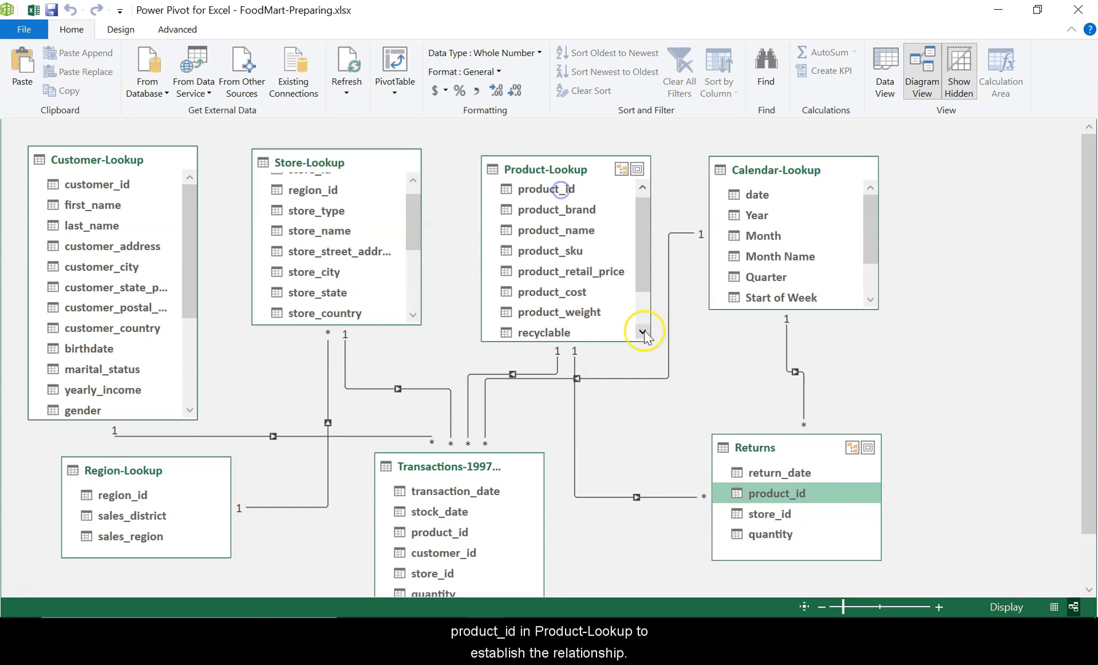
- Switch to PowerPoint to check the remaining relationship listed on slide 3
mouse_move(581, 616)
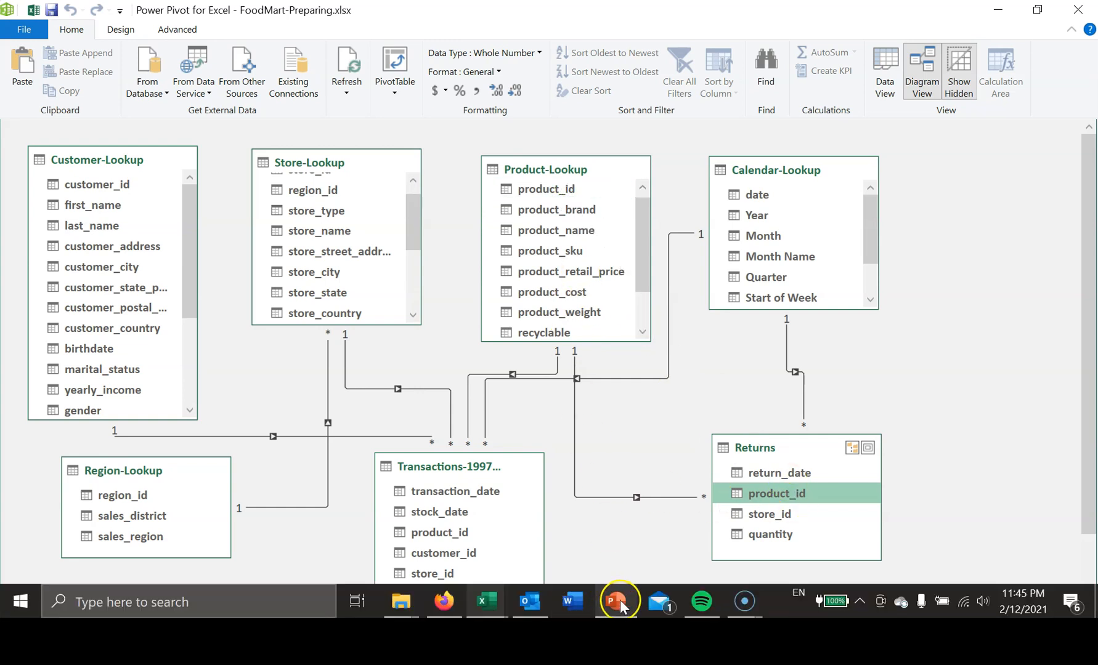
left_click(615, 601)
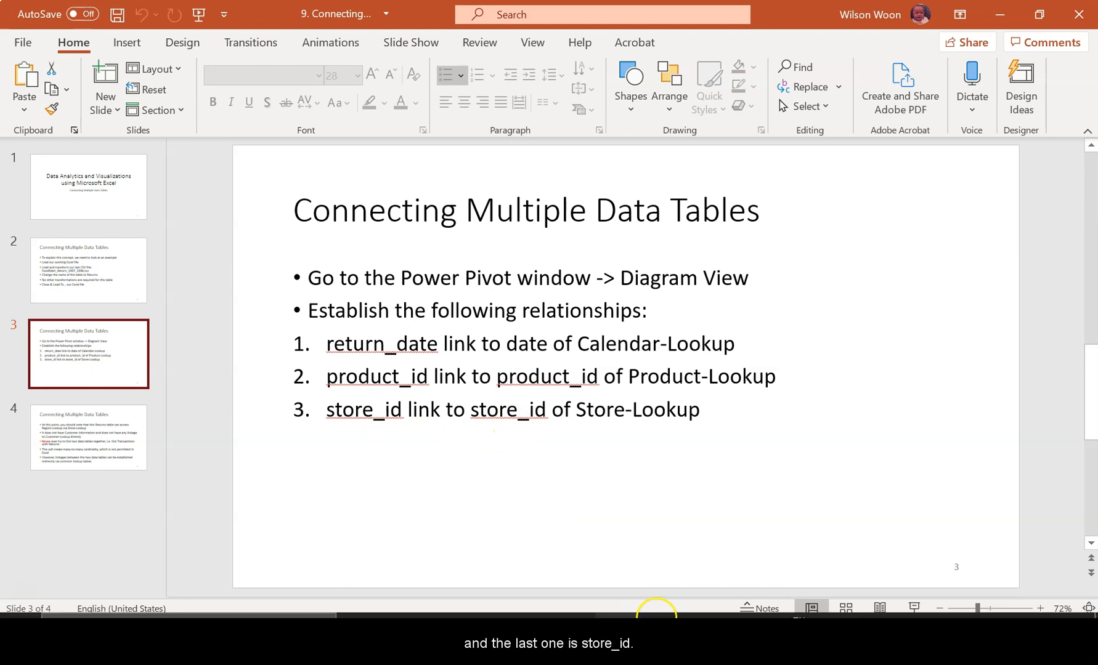
- Switch to the Power Pivot window, link store_id of Returns to store_id of Store-Lookup, and shift the Returns table slightly outward
left_click(616, 602)
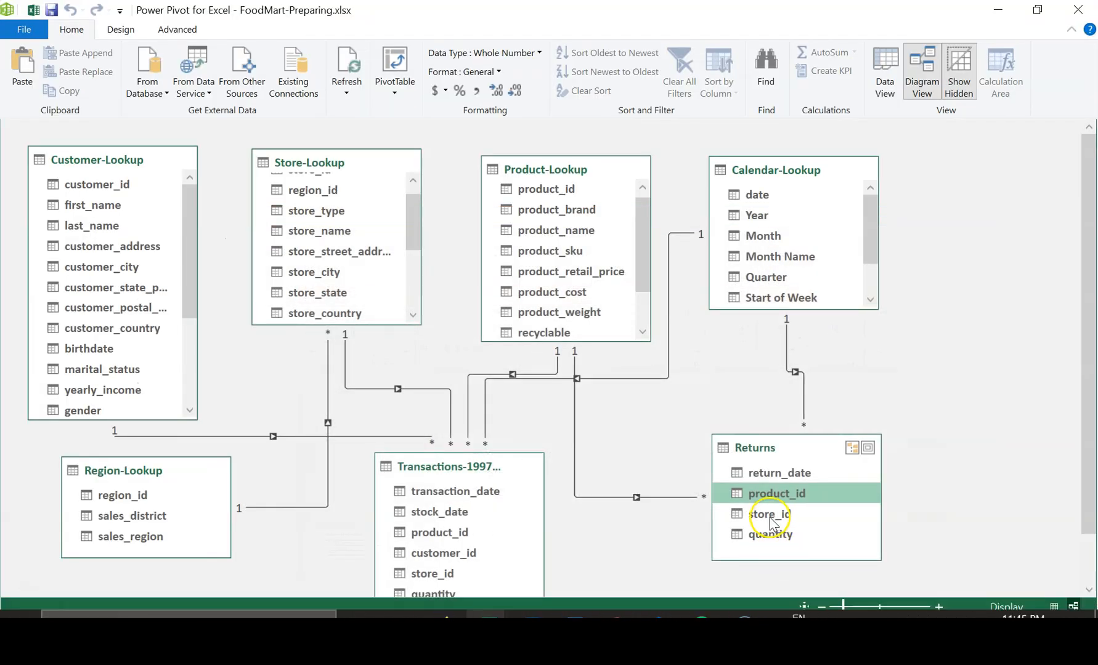
left_click(769, 516)
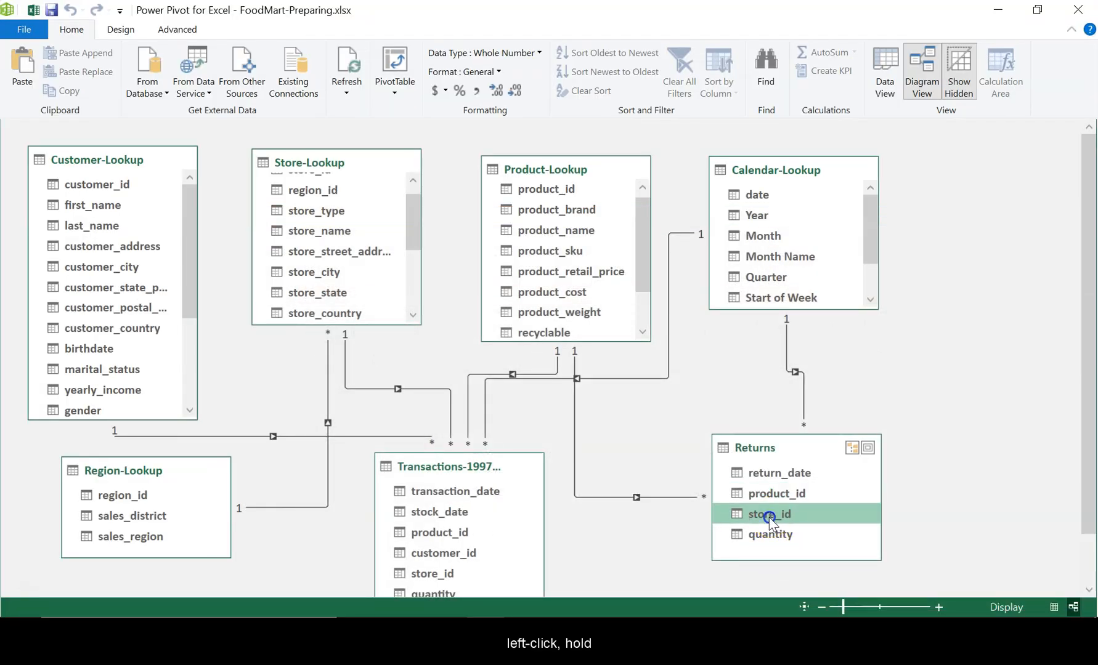
left_click_drag(768, 517, 318, 189)
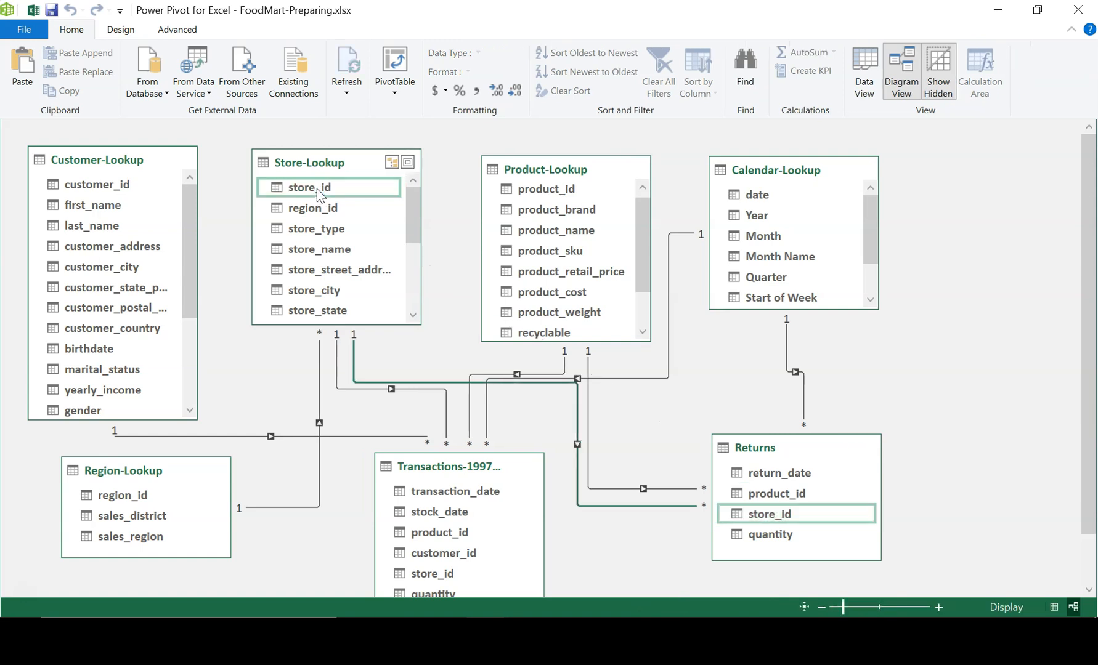
left_click_drag(771, 452, 811, 461)
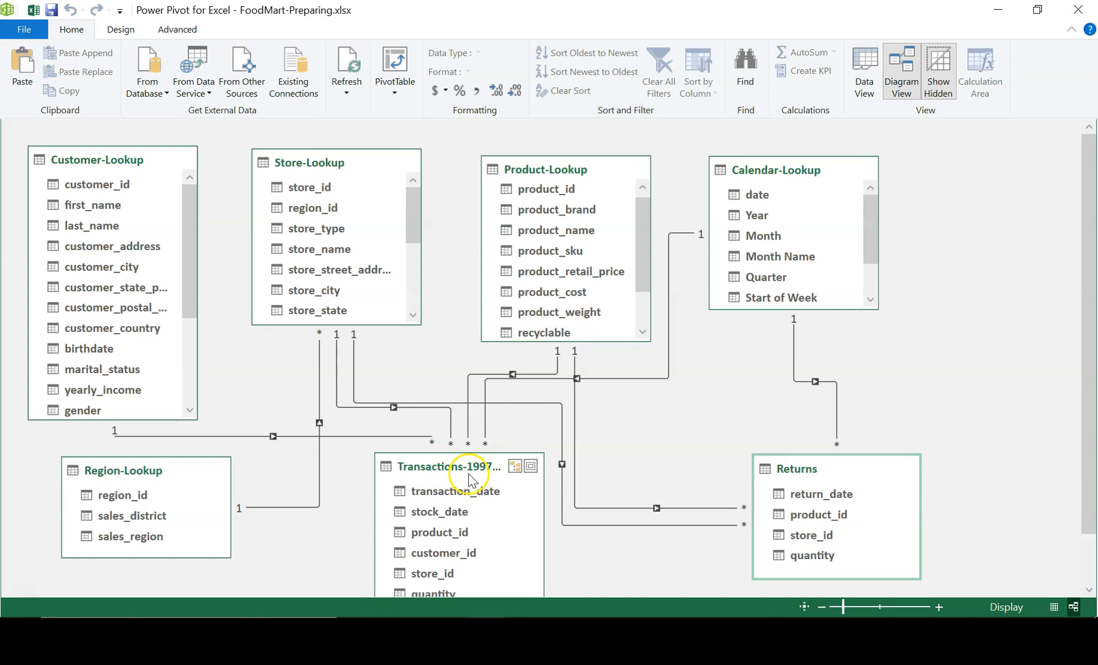
- Switch to PowerPoint, start the slide show from slide 3 and read the notes about linking data tables on slide 4
mouse_move(528, 607)
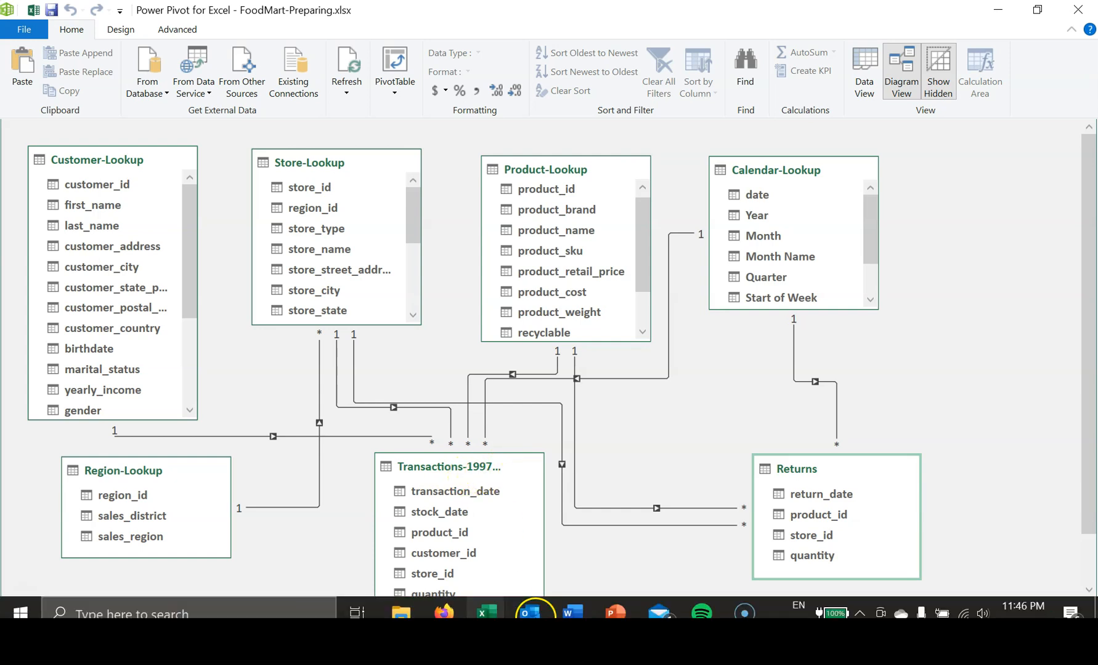
left_click(627, 612)
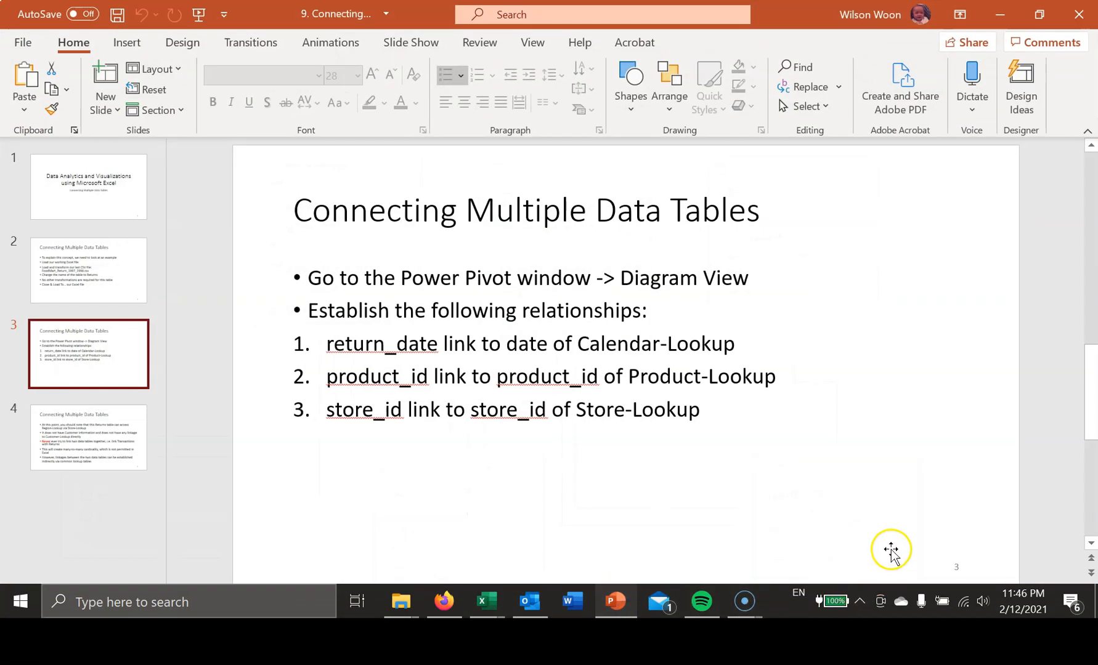
left_click(911, 604)
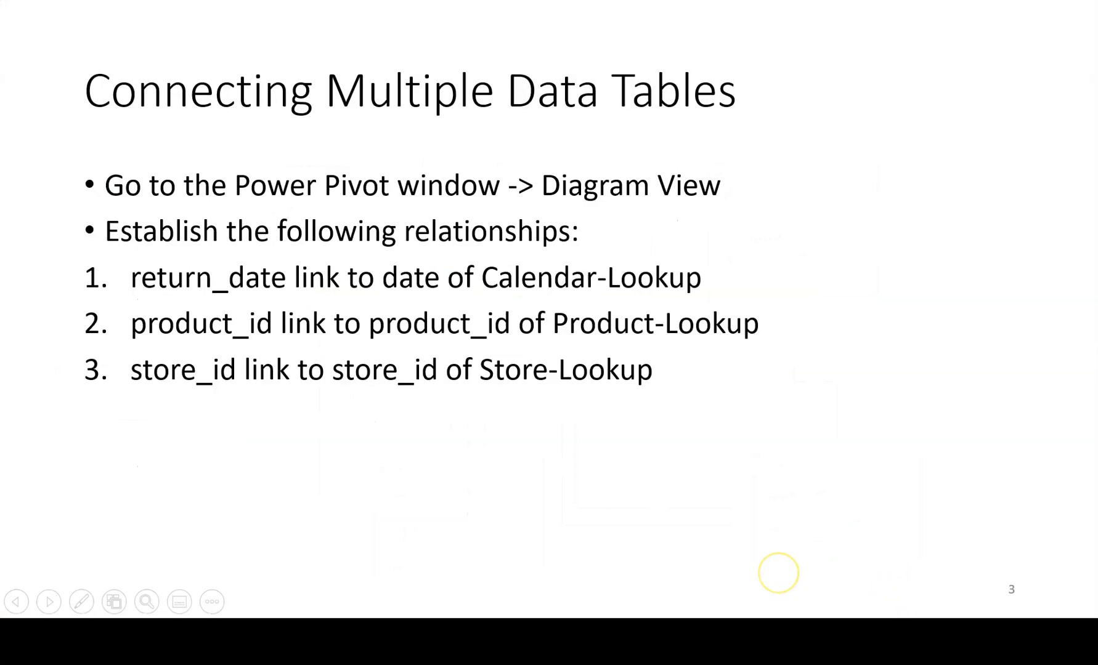
left_click(778, 573)
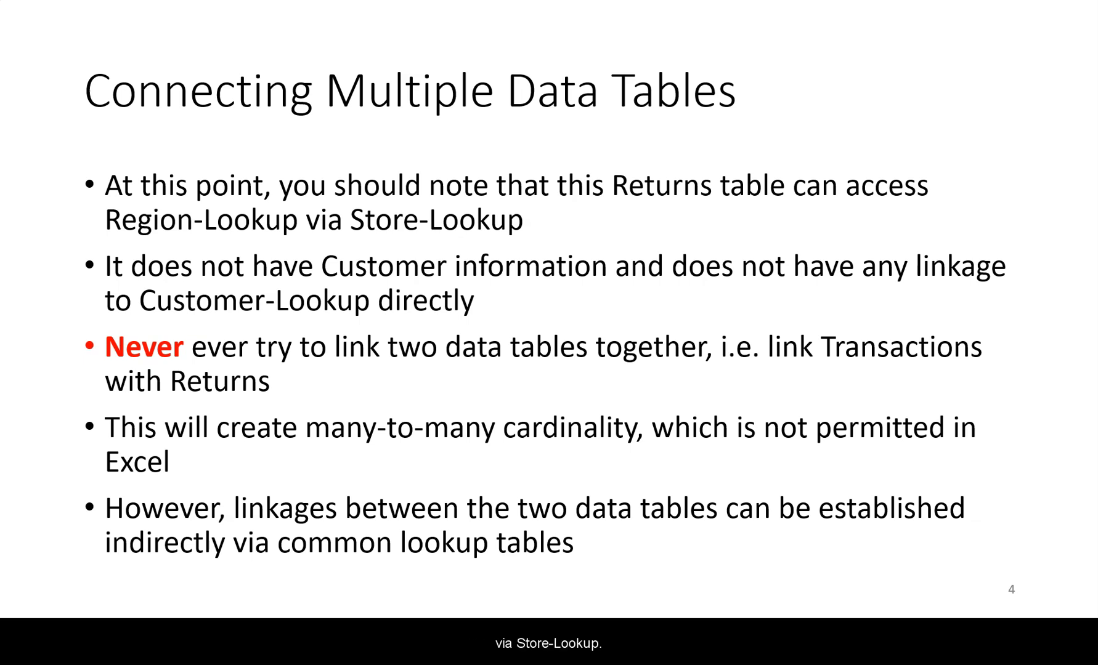
key("Escape")
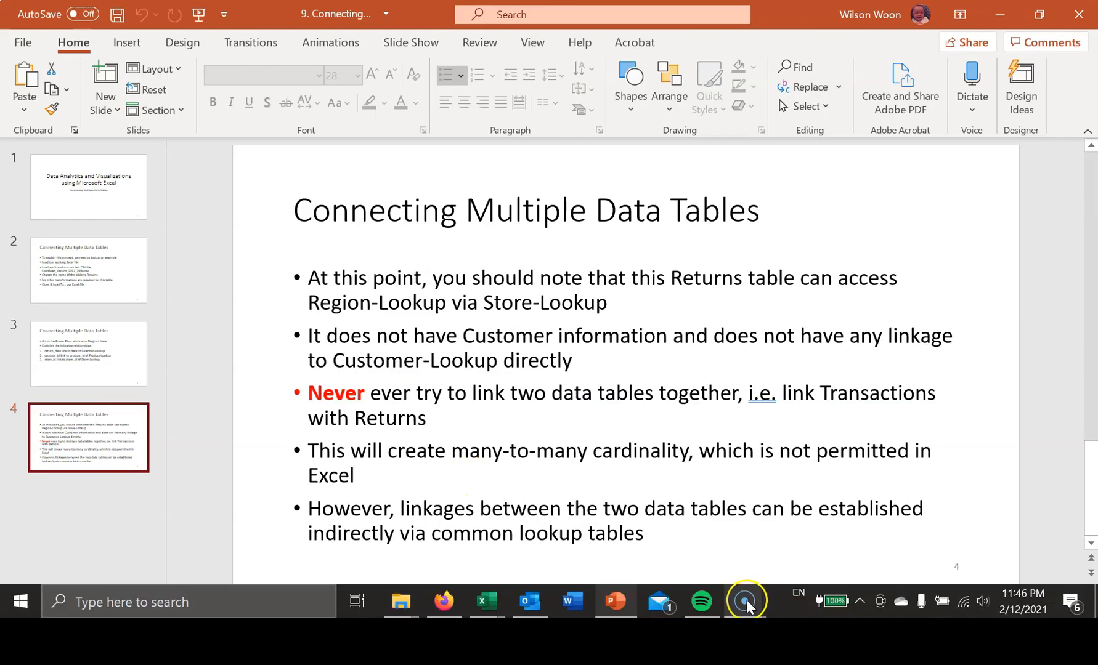
- Trace the path from Returns through Store-Lookup to Region-Lookup in the Power Pivot diagram, and return to slide 4 in PowerPoint
mouse_move(492, 601)
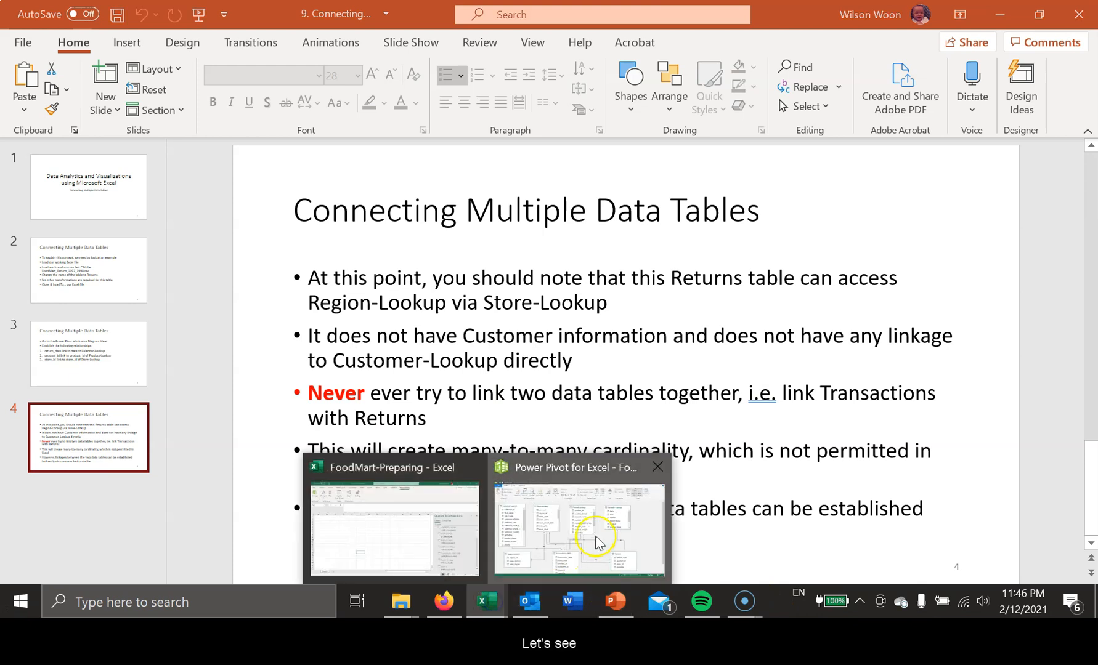
left_click(595, 536)
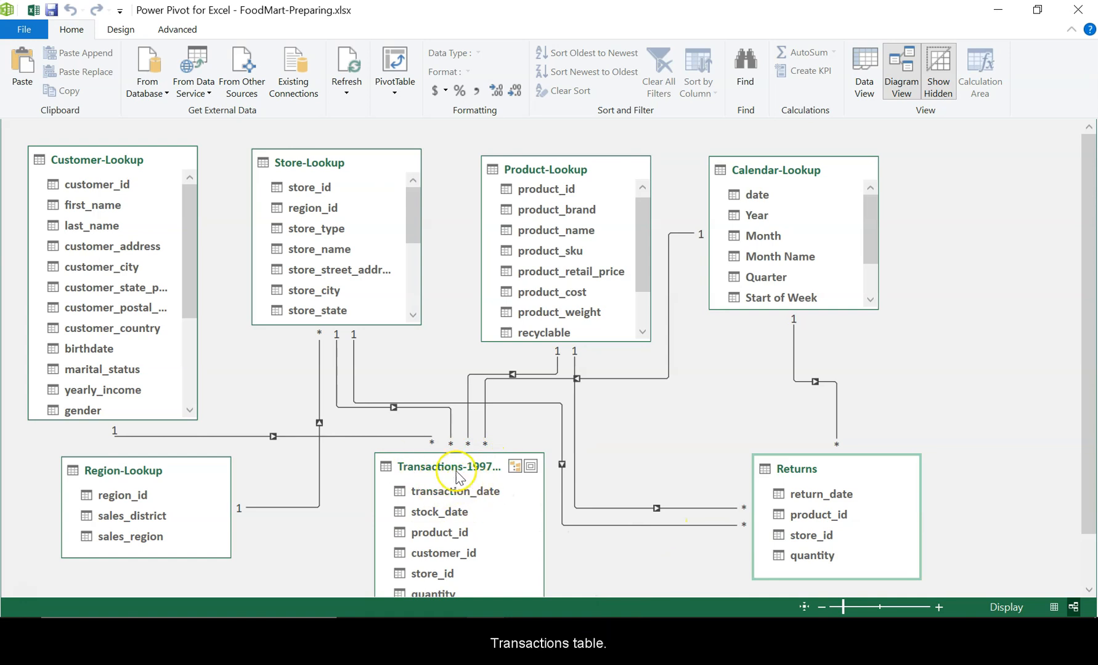
mouse_move(669, 615)
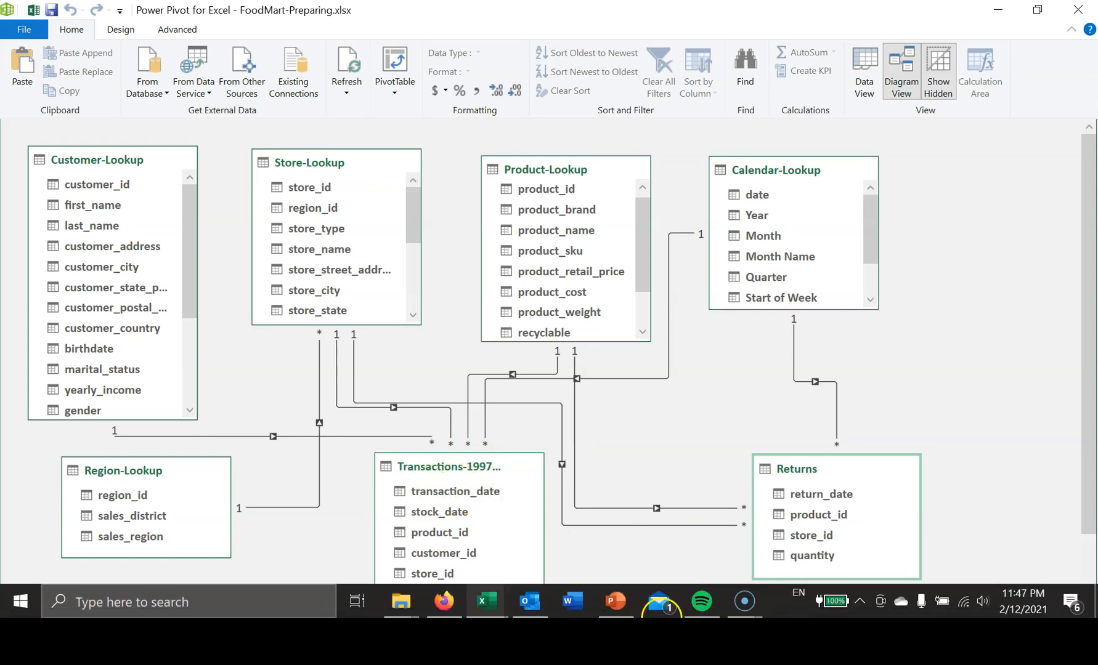
left_click(616, 600)
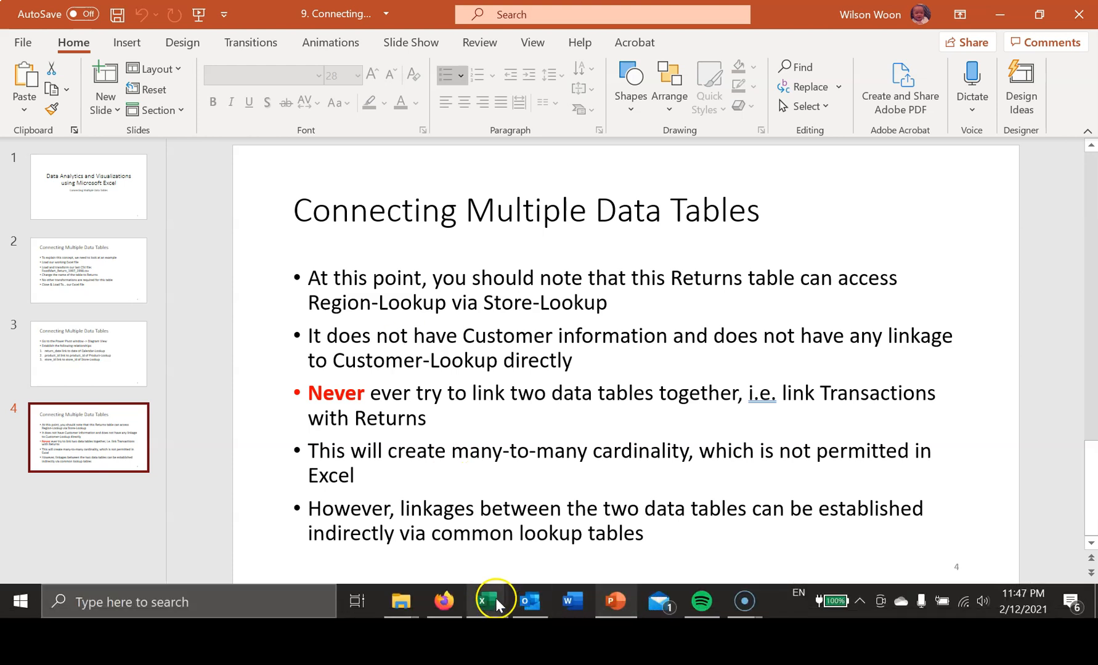
- Switch to the Power Pivot diagram and check the Returns table for any direct link to Customer-Lookup
mouse_move(496, 597)
left_click(611, 558)
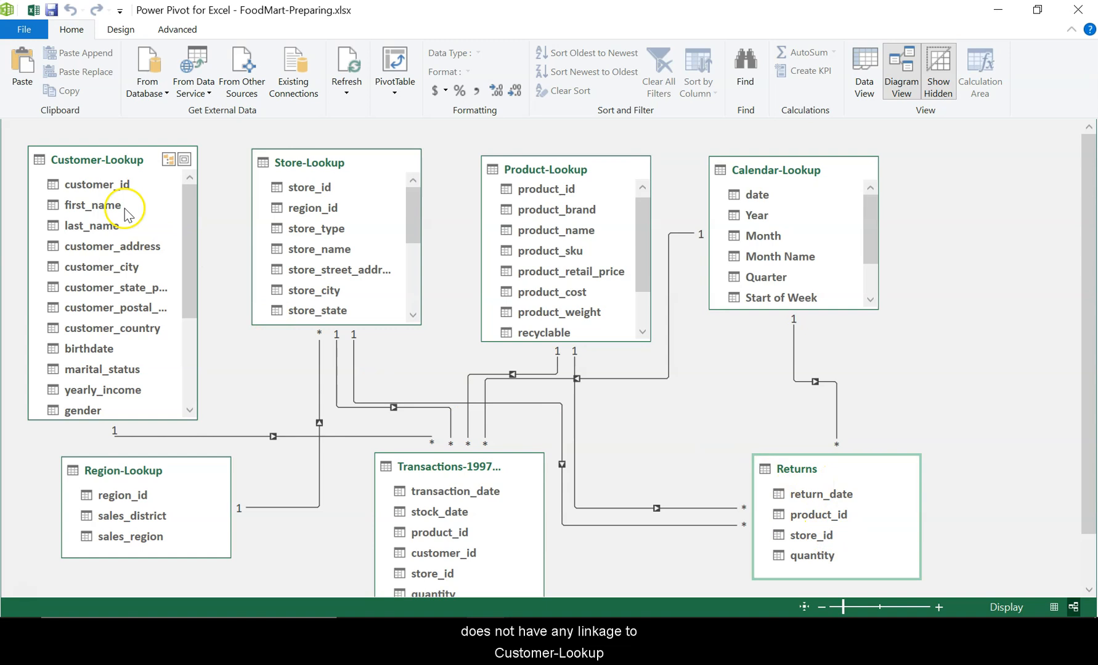
left_click_drag(805, 478, 812, 431)
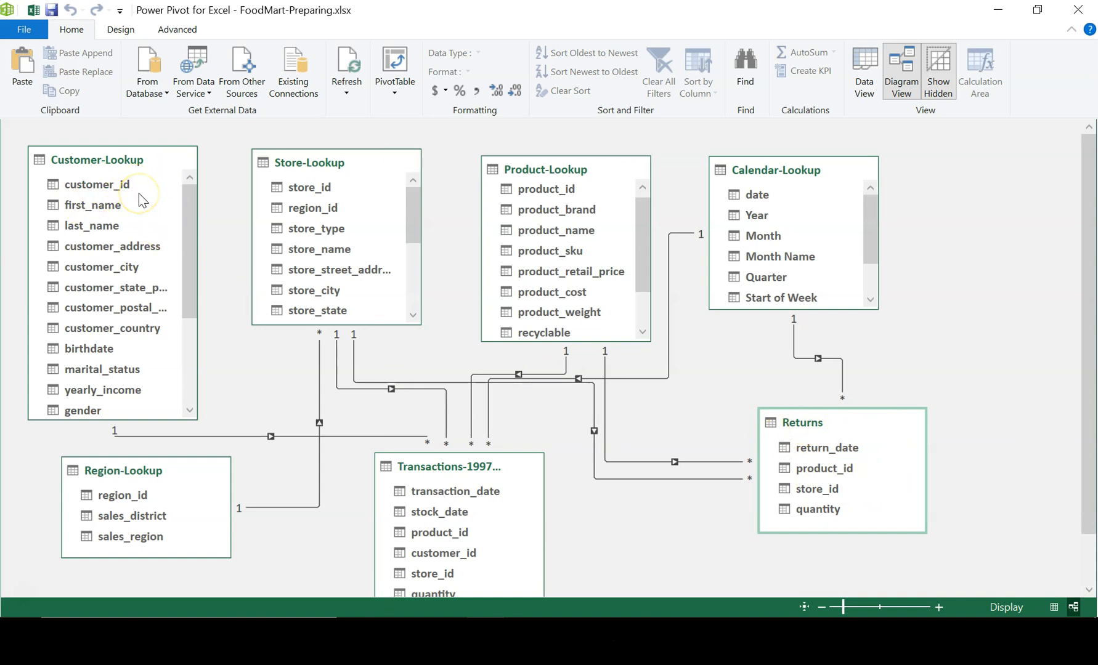
- Switch to PowerPoint and read the slide 4 points on many-to-many cardinality and indirect links through lookup tables
left_click(616, 602)
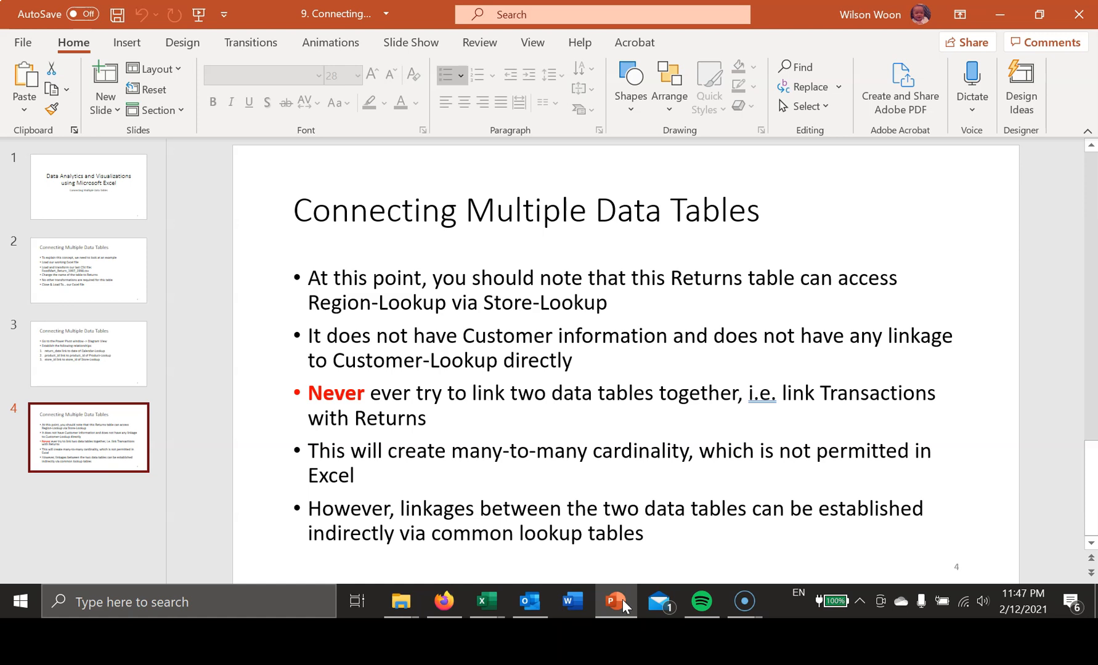
left_click(619, 597)
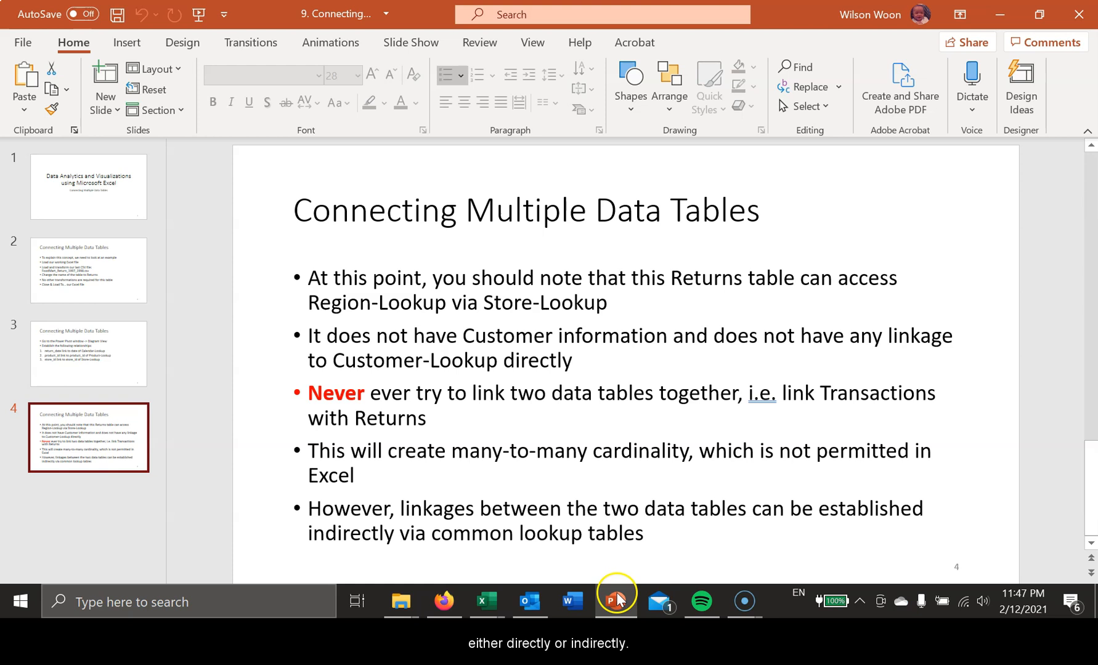
left_click(621, 557)
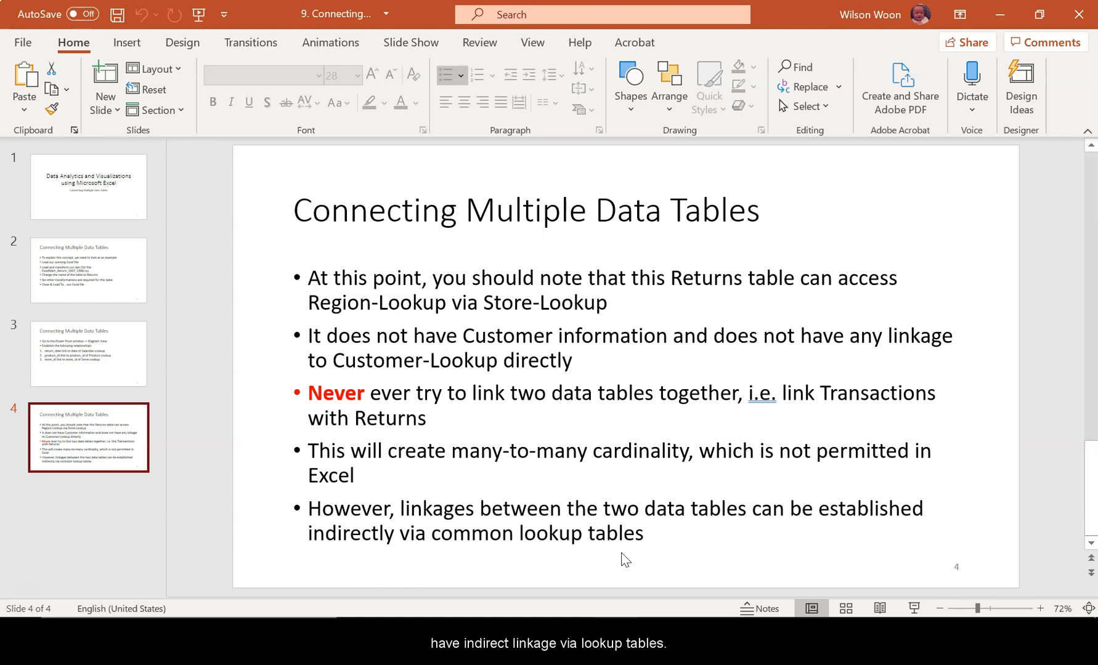
- Switch to the Power Pivot window and reposition the Transactions-1997 and Returns tables closer together in the diagram
mouse_move(609, 597)
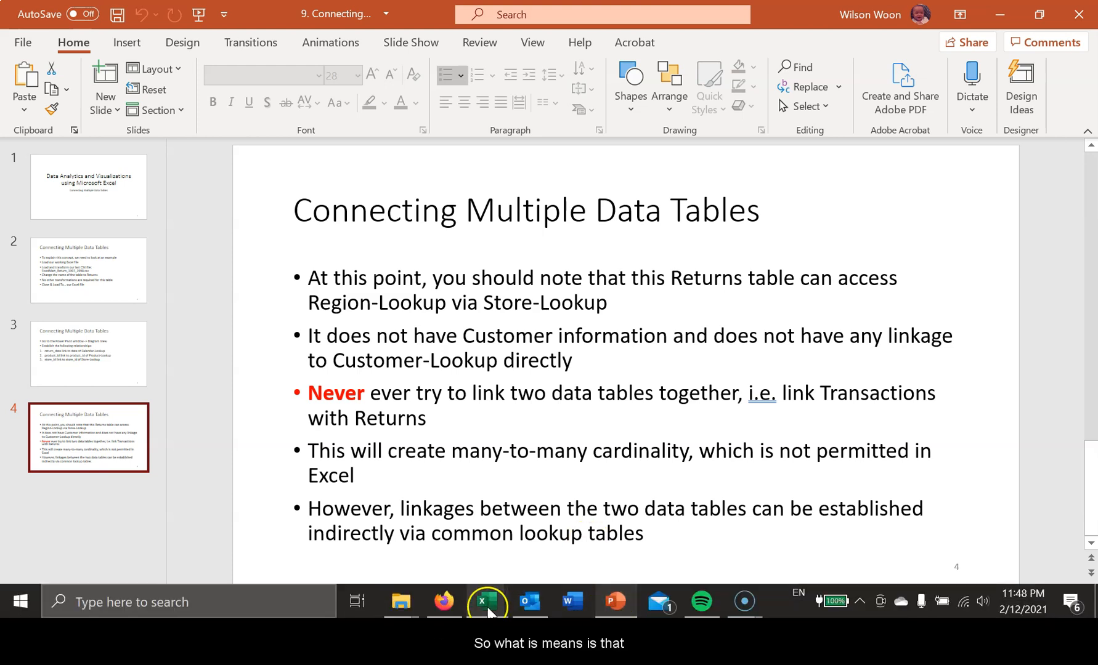
mouse_move(487, 607)
left_click(582, 536)
left_click_drag(787, 469, 816, 479)
left_click_drag(437, 472, 491, 471)
left_click(795, 467)
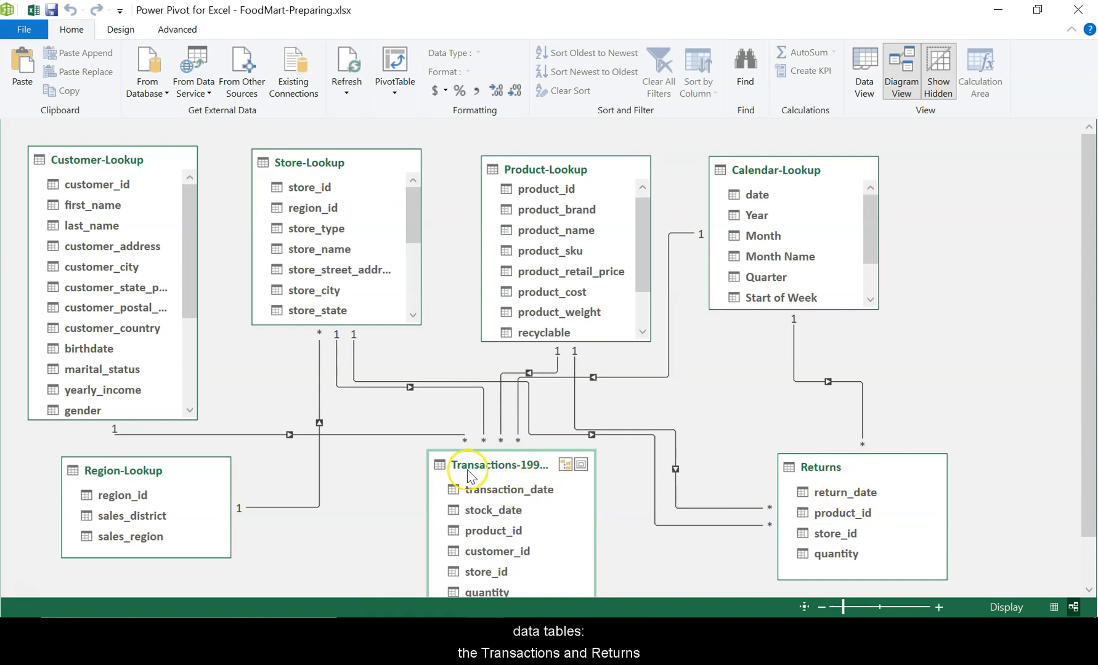
left_click_drag(833, 475, 759, 466)
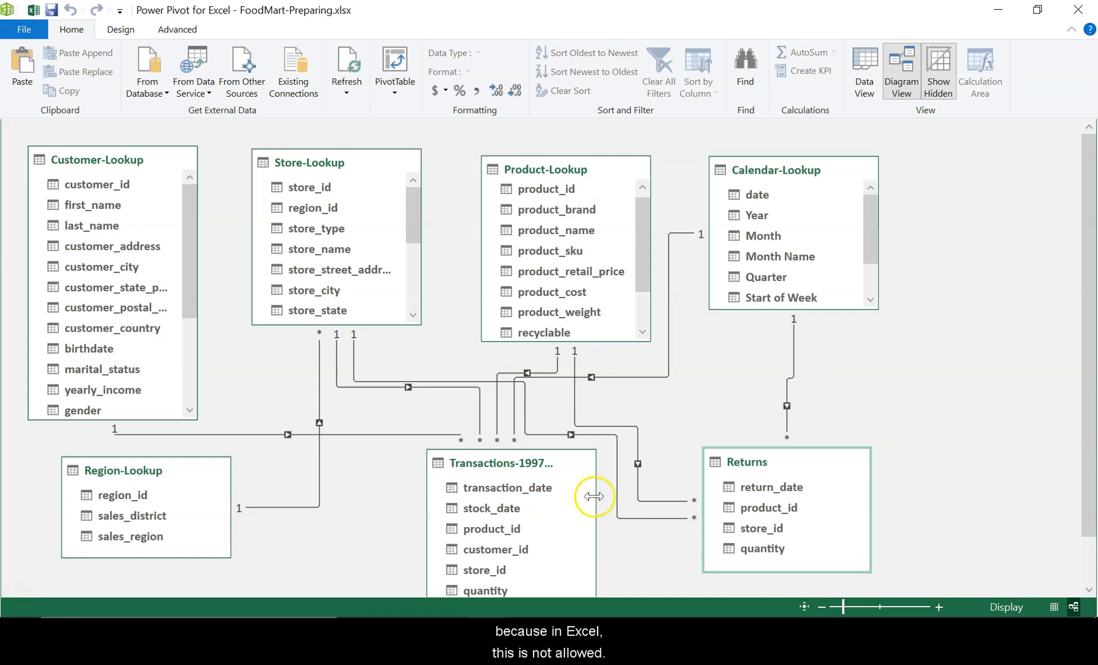
- Try to link return_date of Returns to transaction_date of the Transactions-1997 table
left_click(769, 489)
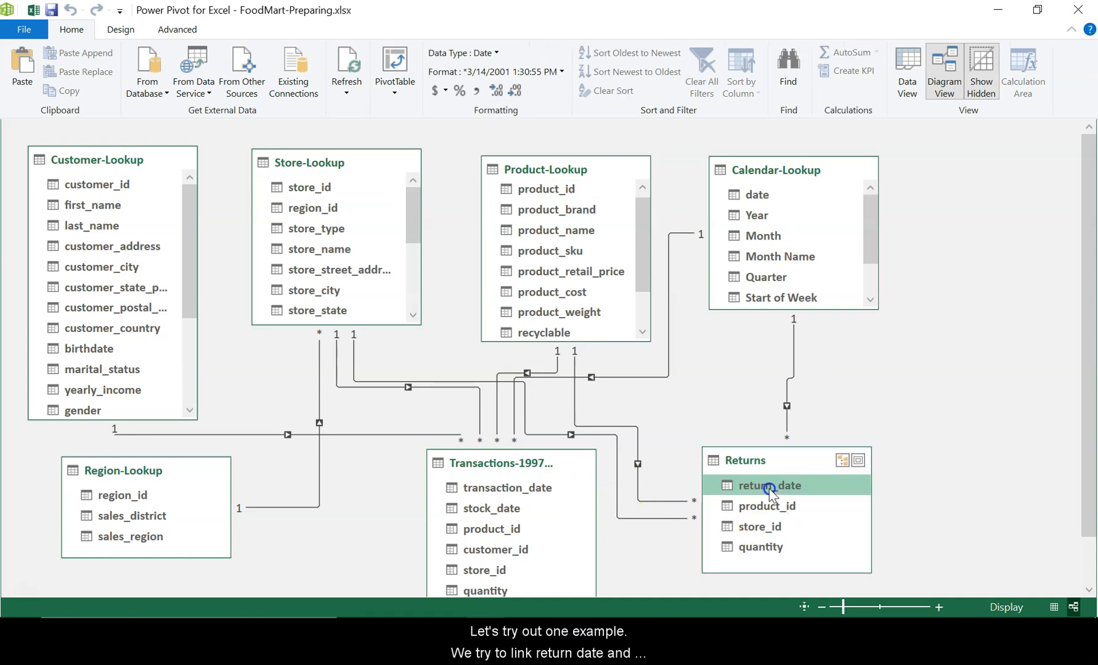
left_click_drag(768, 489, 523, 494)
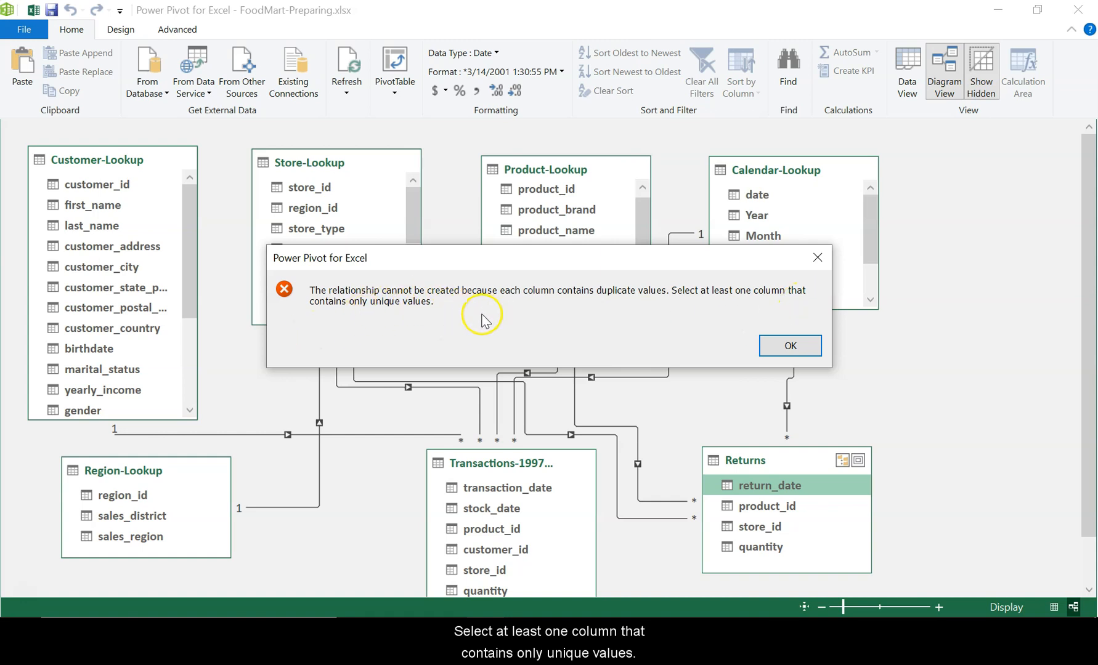
left_click(790, 350)
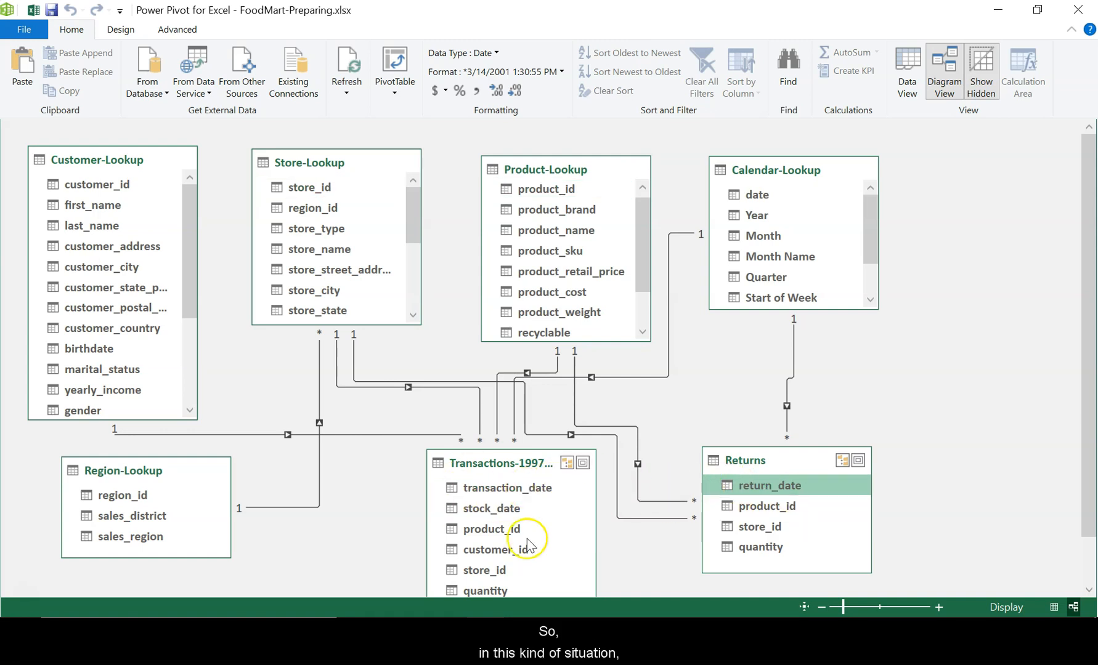
- Move Returns slightly away from Transactions-1997 and try to link its product_id to product_id of Transactions-1997
left_click_drag(756, 469, 794, 471)
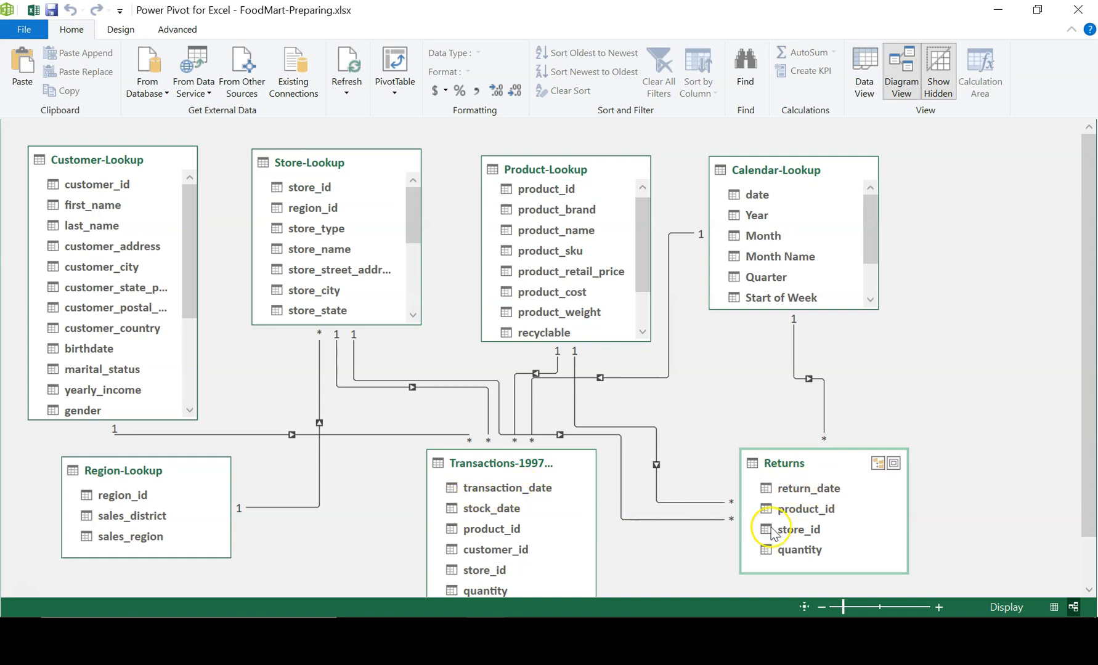
left_click_drag(804, 516, 515, 531)
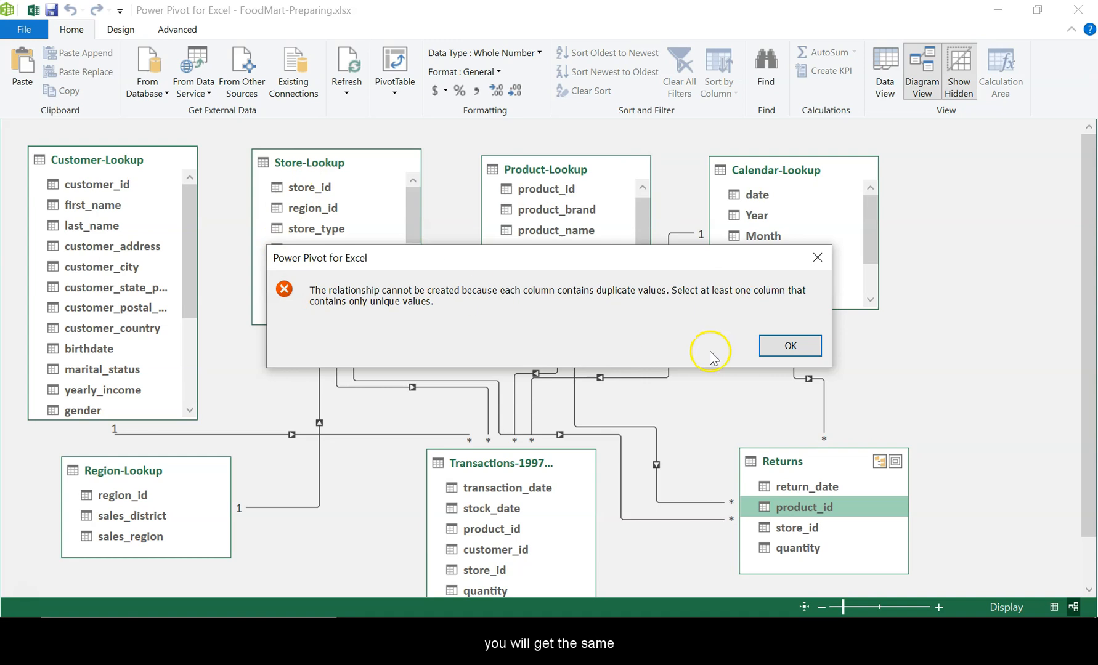
left_click(786, 357)
- Try to link store_id of Returns to store_id of the Transactions-1997 table
left_click_drag(804, 527, 509, 541)
left_click_drag(504, 570, 504, 568)
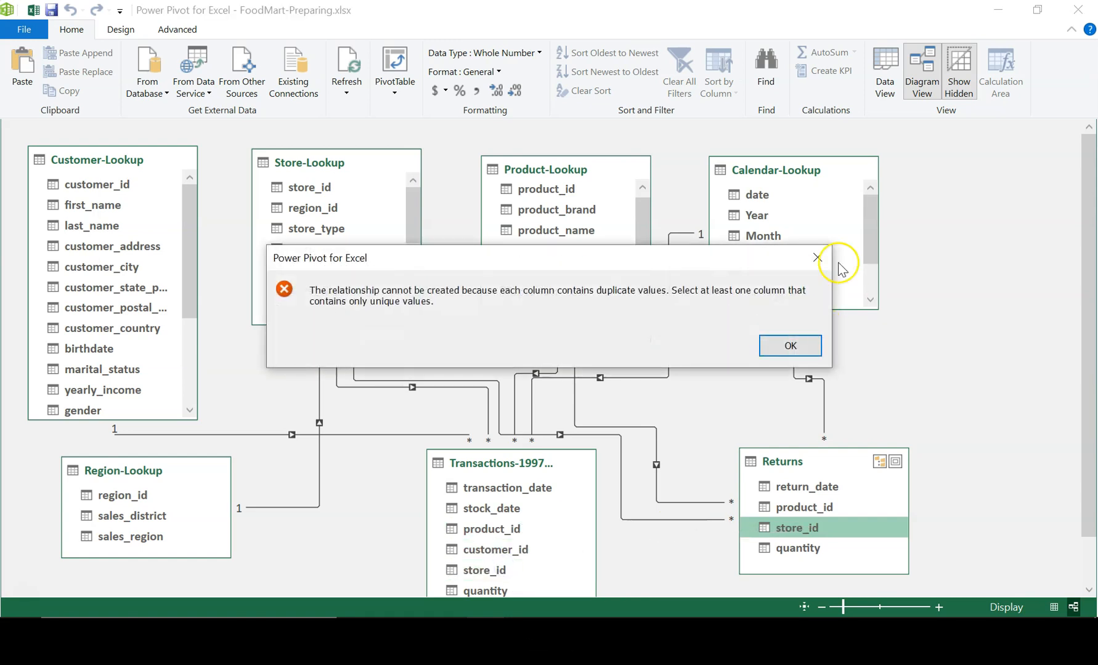
left_click(794, 347)
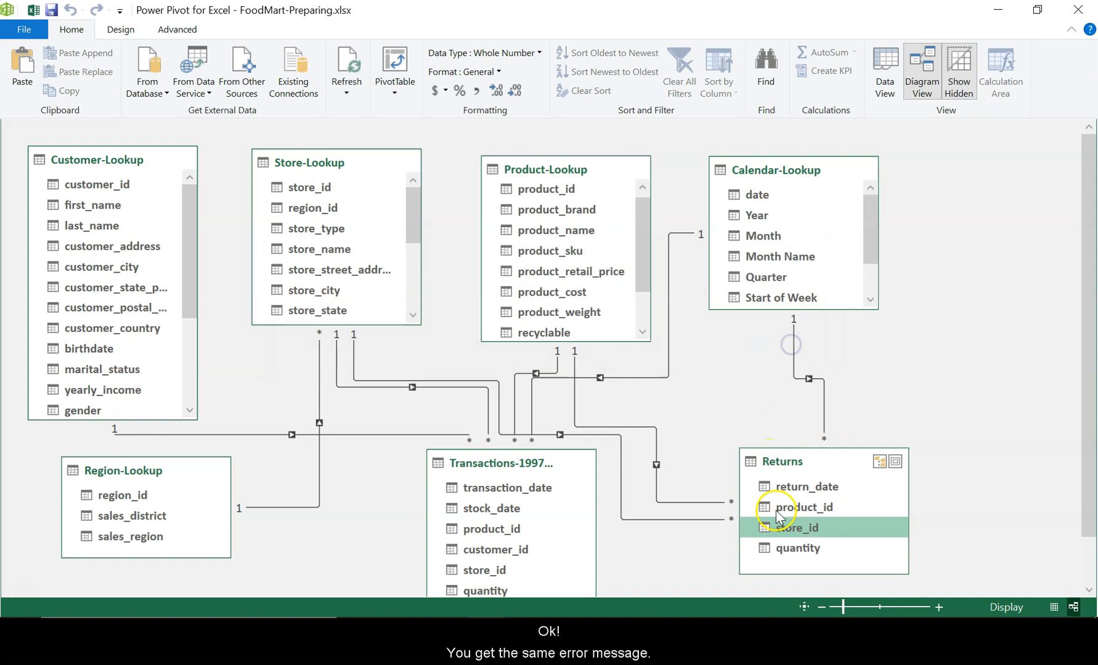
- Reposition the Returns table below Calendar-Lookup, level with Transactions-1997 and a little farther from it
left_click_drag(765, 461, 737, 462)
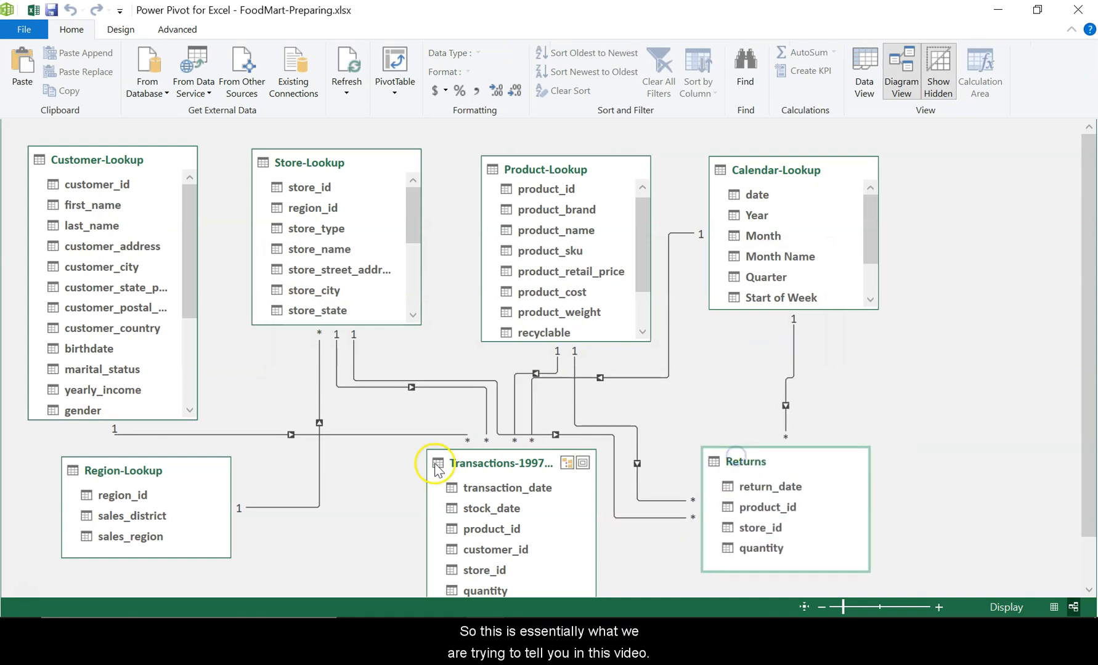
left_click(652, 519)
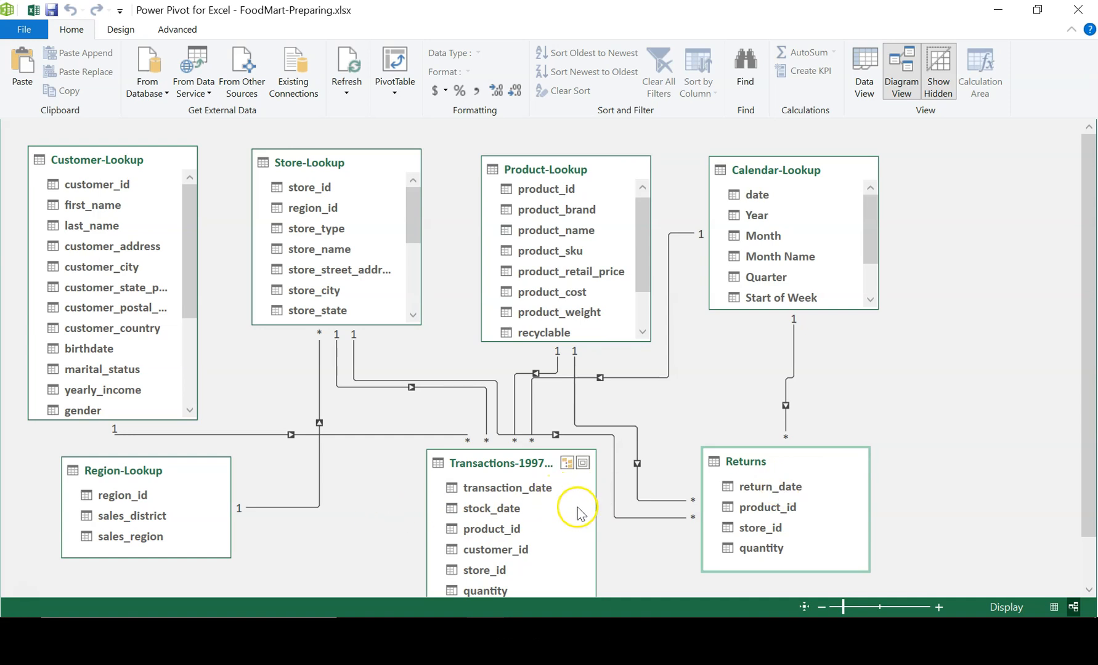
left_click_drag(762, 464, 818, 488)
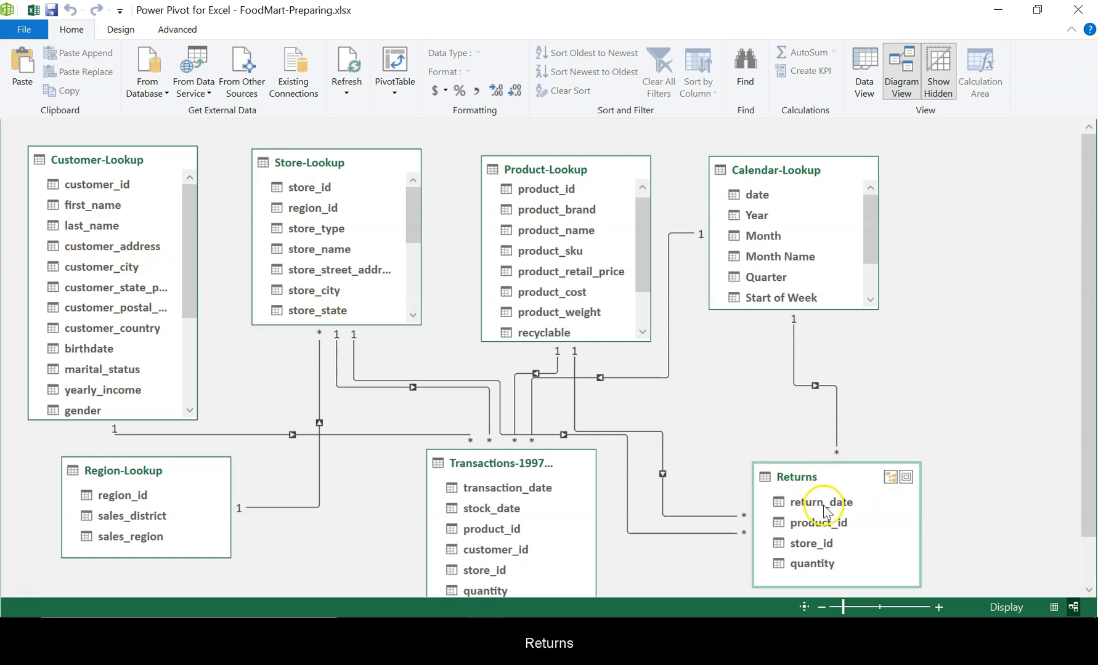
left_click_drag(829, 486, 833, 436)
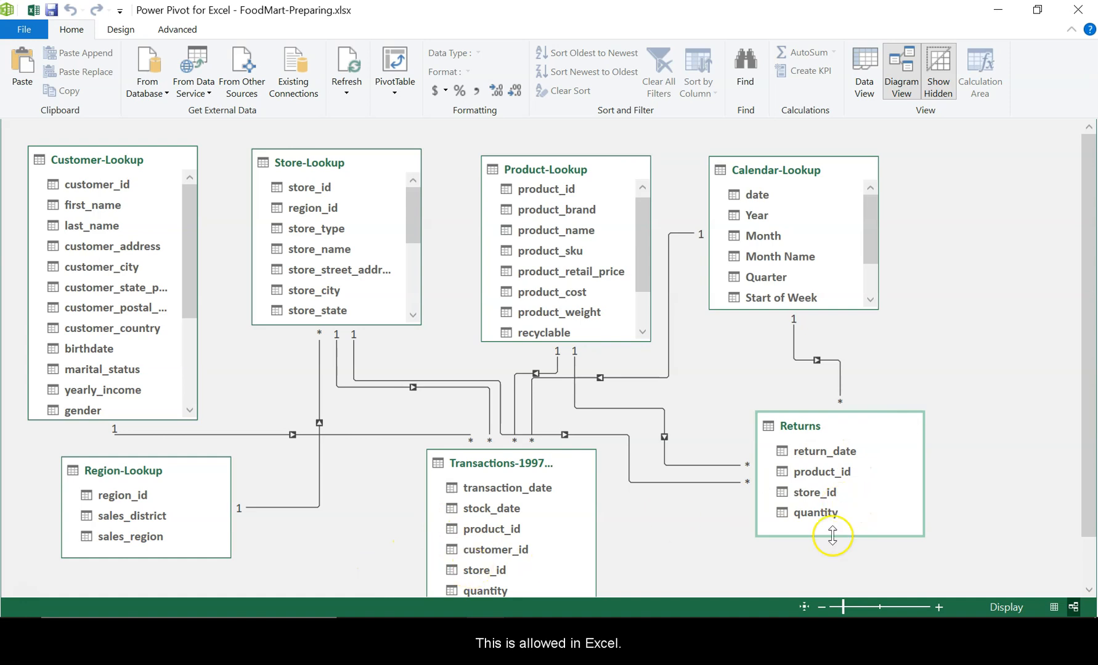
left_click_drag(798, 425, 815, 491)
left_click(841, 496)
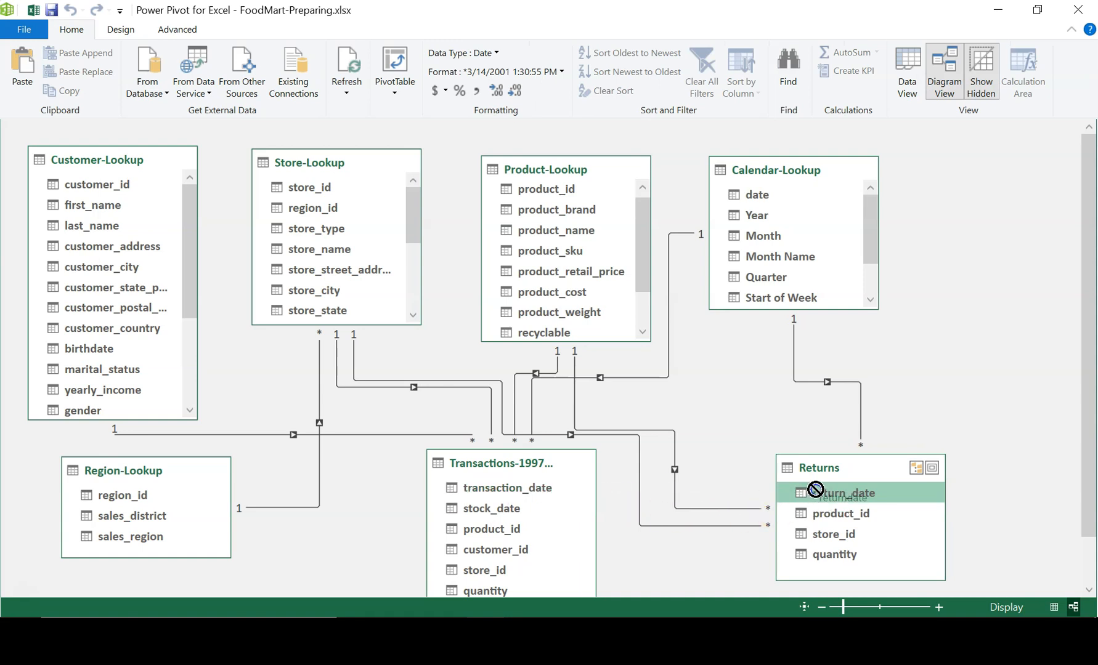